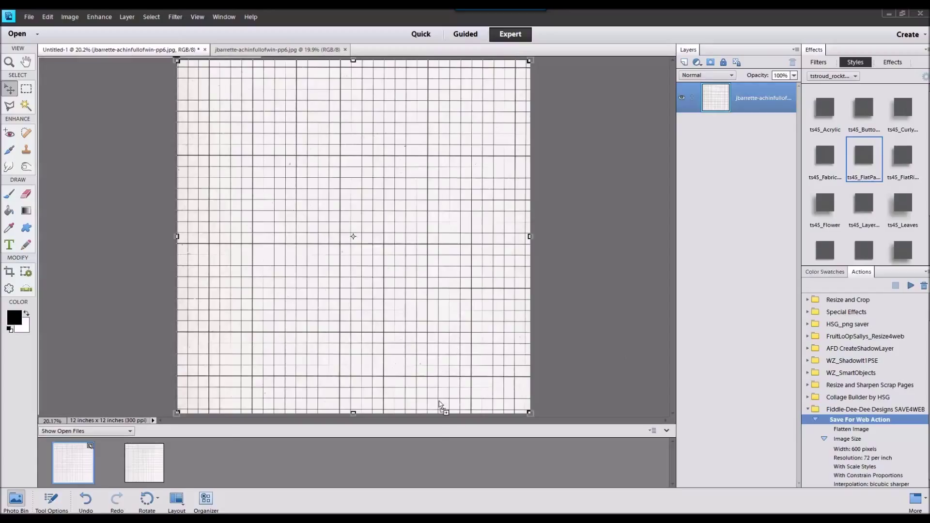
# Place the "A Chin Full of Win" card on the layout, apply the ts45_FlatPa... style, and move it right of and above the page centre.
pyautogui.doubleClick(73, 463)
pyautogui.moveTo(196, 476); pyautogui.dragTo(257, 219)
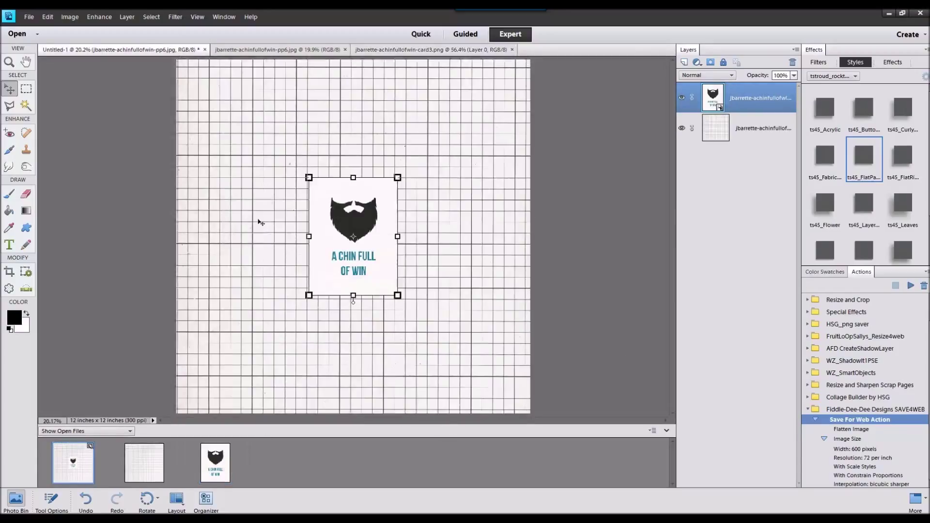
pyautogui.click(866, 167)
pyautogui.moveTo(361, 208); pyautogui.dragTo(424, 164)
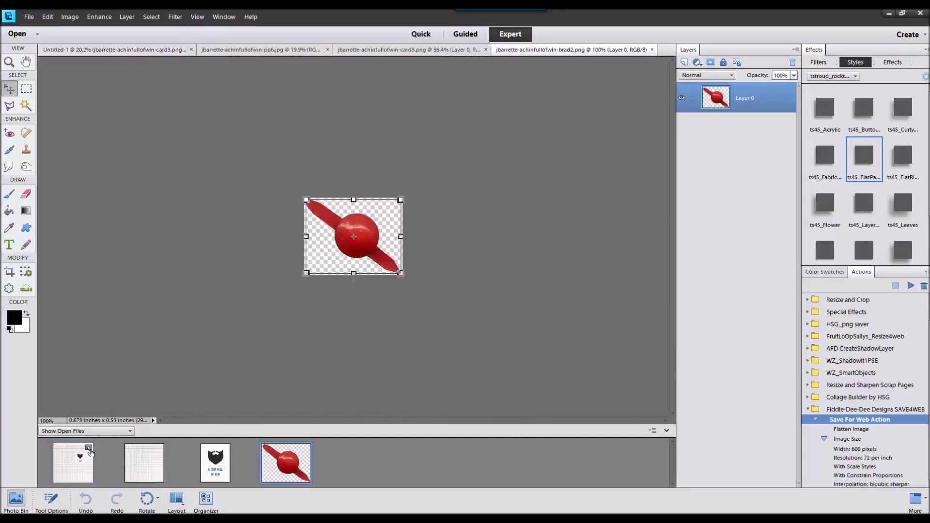
# Place the red brad on the beard card's upper-right corner with the ts45_FlatPa... style.
pyautogui.doubleClick(90, 454)
pyautogui.moveTo(304, 463); pyautogui.dragTo(450, 144)
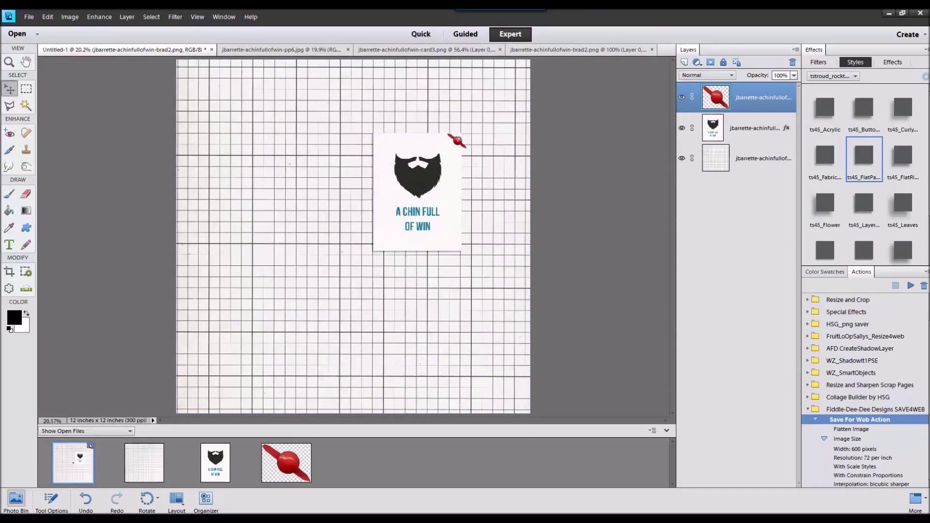
pyautogui.moveTo(457, 139); pyautogui.dragTo(458, 141)
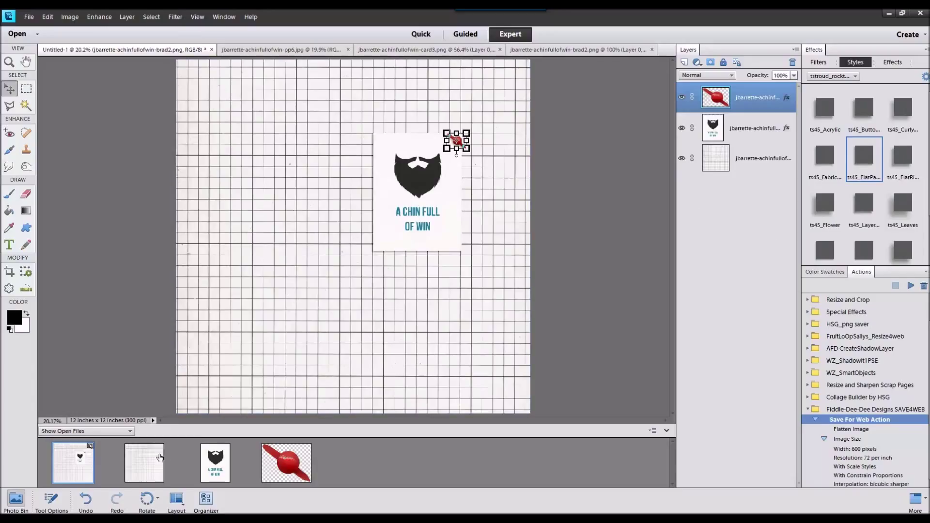
# Close the source images of the grid paper, beard card and red brad, keeping the layout open.
pyautogui.click(144, 463)
pyautogui.rightClick(282, 465)
pyautogui.click(302, 334)
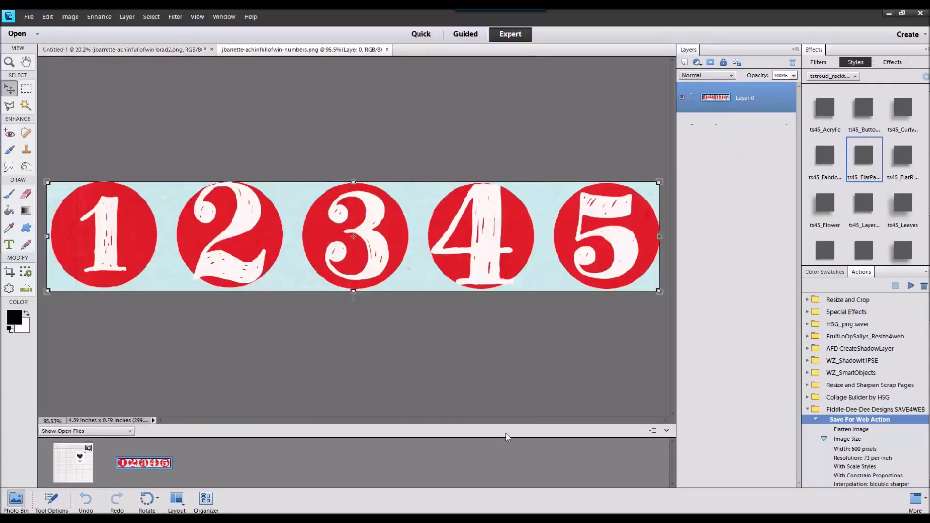
# Place the 1–5 number strip below the card layer and align it under the card's lower edge with the ts45_FlatPa... style.
pyautogui.click(57, 452)
pyautogui.moveTo(145, 463); pyautogui.dragTo(414, 257)
pyautogui.moveTo(749, 92); pyautogui.dragTo(748, 167)
pyautogui.moveTo(466, 251); pyautogui.dragTo(462, 258)
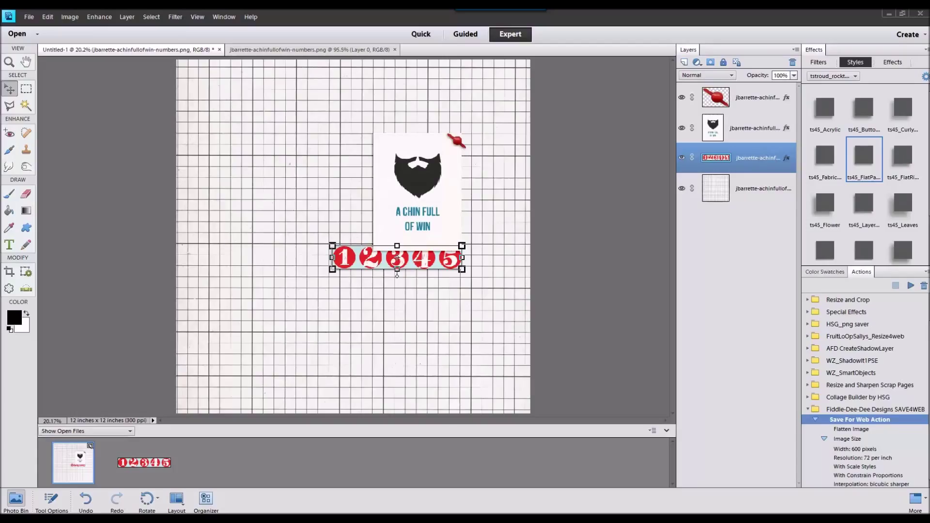
# Open the black paint splatter jbarrette-achinfullofwin-paint2.png, place it just above the grid paper, and shrink it beside the card's lower-left corner.
pyautogui.moveTo(441, 386); pyautogui.dragTo(440, 429)
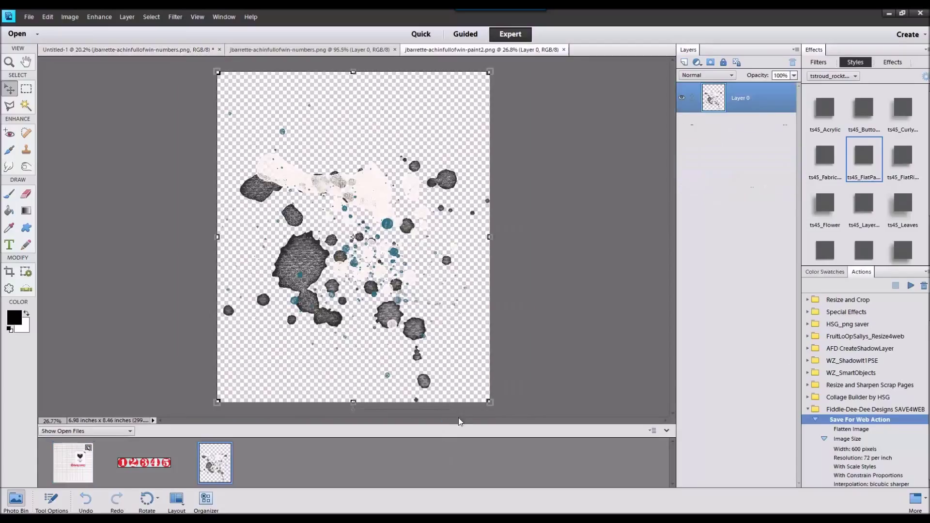
pyautogui.moveTo(72, 464); pyautogui.dragTo(72, 463)
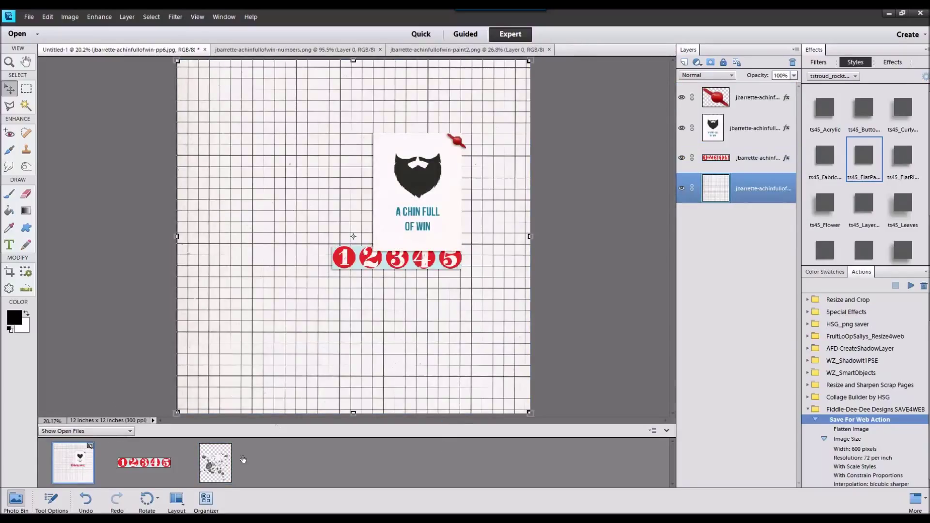
pyautogui.moveTo(315, 249); pyautogui.dragTo(336, 237)
pyautogui.moveTo(476, 98); pyautogui.dragTo(411, 177)
pyautogui.moveTo(390, 209); pyautogui.dragTo(401, 197)
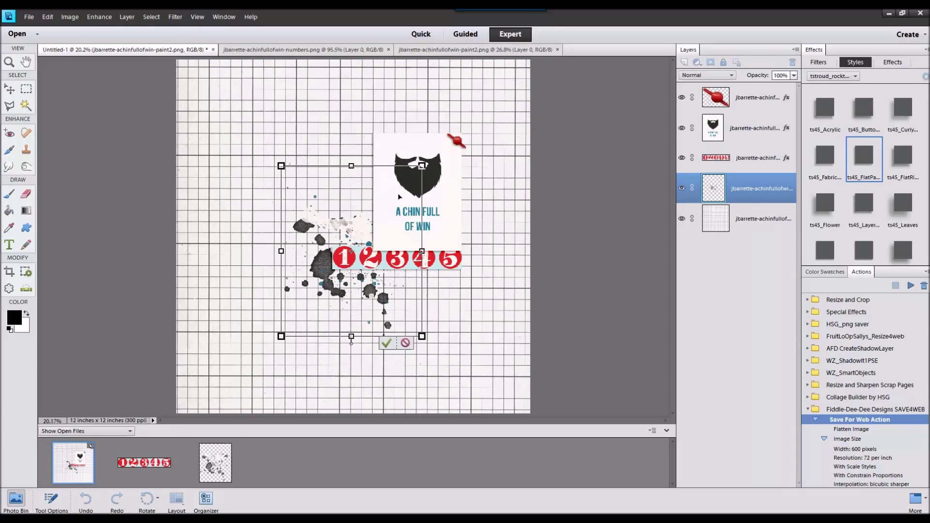
pyautogui.click(387, 343)
# Open jbarrette-achinfullofwin-paint1.png and place the teal, red and yellow splatter left of the card, above the black splatter.
pyautogui.moveTo(499, 522); pyautogui.dragTo(497, 459)
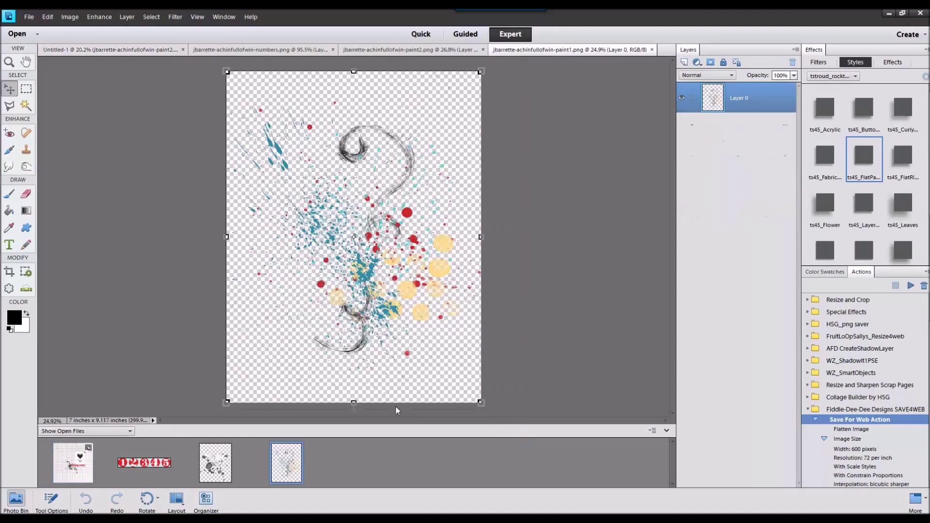
pyautogui.moveTo(79, 452); pyautogui.dragTo(79, 453)
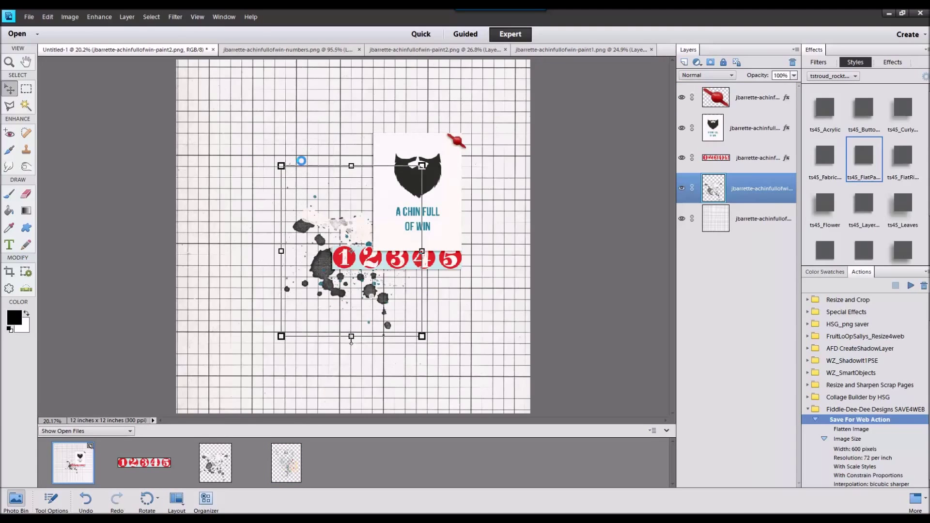
pyautogui.moveTo(361, 209); pyautogui.dragTo(349, 210)
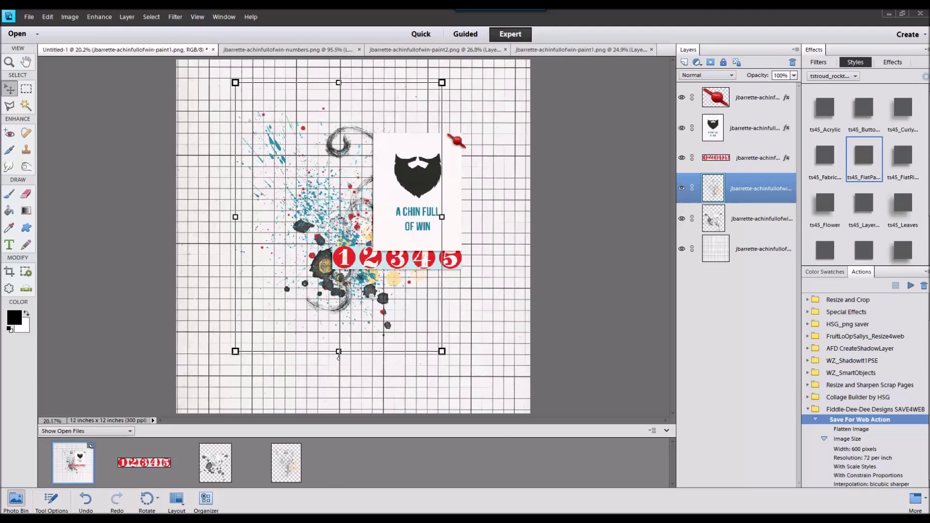
# Open jbarrette-achinfullofwin-string1.png, place the black-and-white string behind the card and number strip, and apply a shadow style to it.
pyautogui.moveTo(497, 422); pyautogui.dragTo(489, 431)
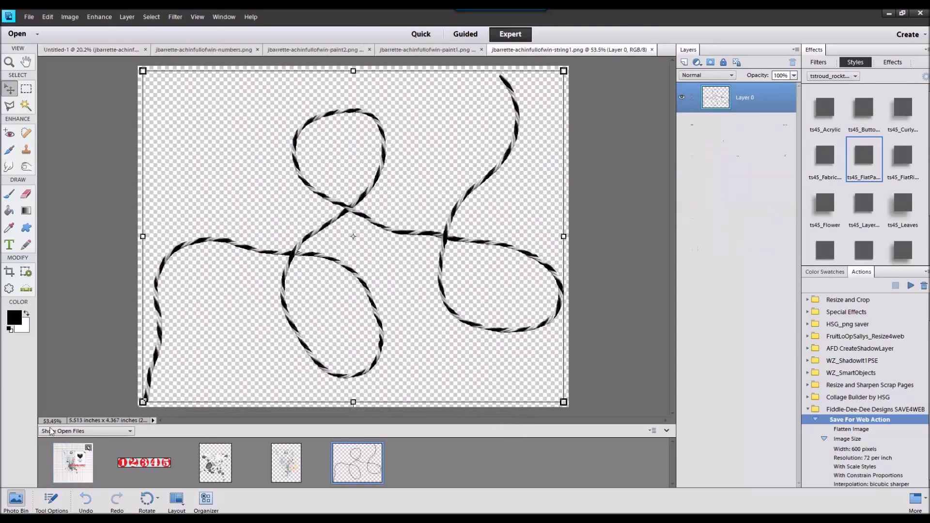
pyautogui.click(70, 460)
pyautogui.moveTo(357, 463); pyautogui.dragTo(465, 300)
pyautogui.click(903, 247)
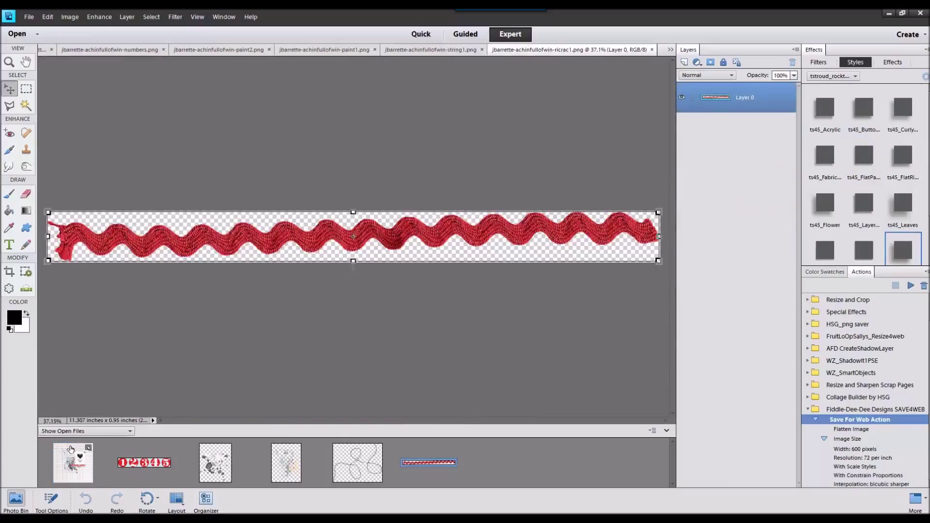
# Place the red ricrac on the layout, apply the ts45_FlatPa... style, and shrink it to sit along the number strip's lower edge.
pyautogui.doubleClick(71, 449)
pyautogui.moveTo(429, 463); pyautogui.dragTo(371, 295)
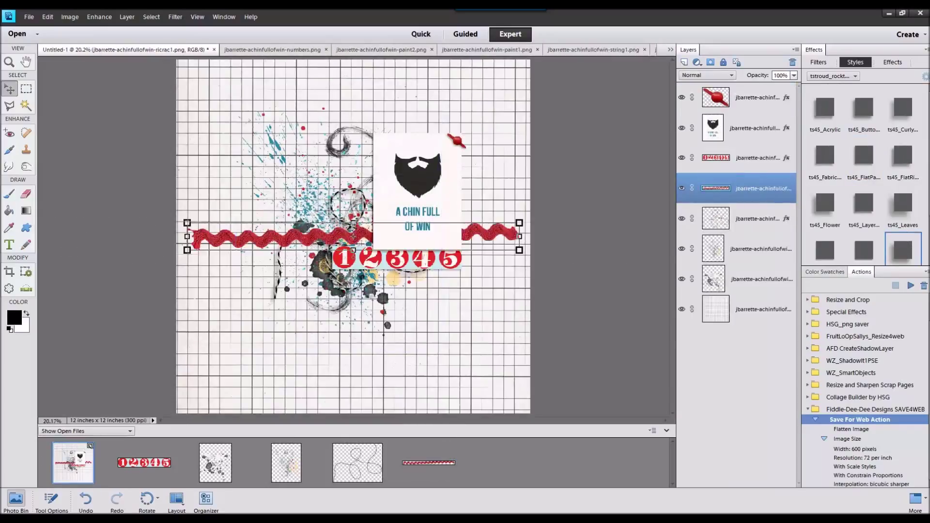
pyautogui.click(848, 156)
pyautogui.moveTo(519, 223); pyautogui.dragTo(388, 256)
pyautogui.moveTo(335, 225); pyautogui.dragTo(436, 252)
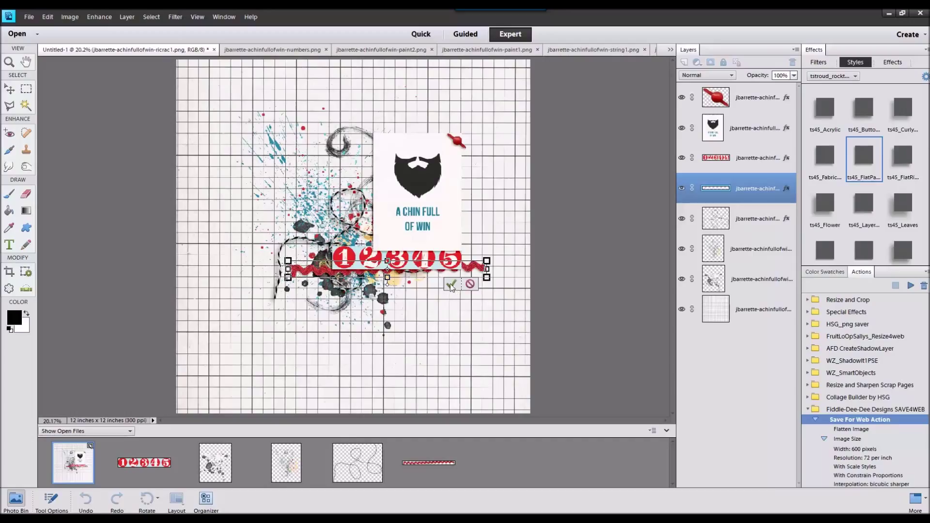
pyautogui.click(451, 285)
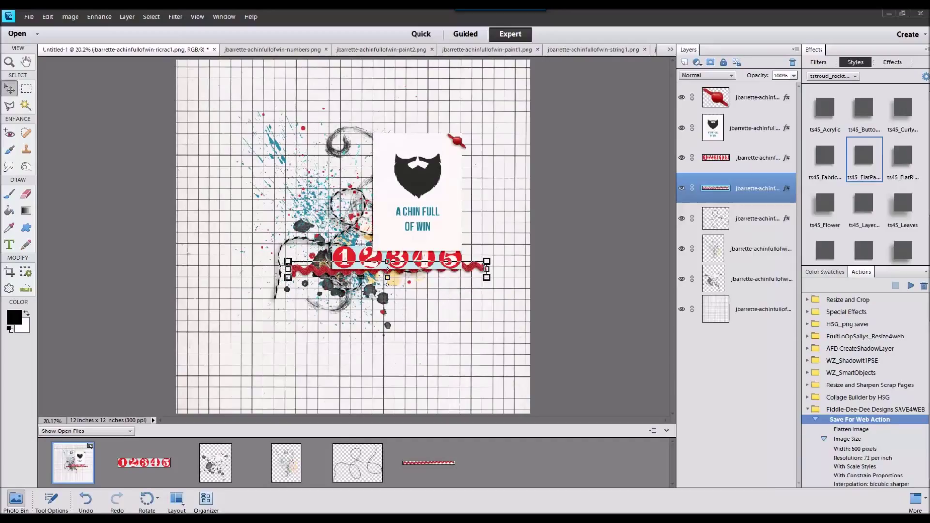
# Open the "AMAZING" word strip, place it as the top layer, and shrink it over the card's right edge with the ts45_FlatPa... style.
pyautogui.moveTo(573, 428); pyautogui.dragTo(575, 458)
pyautogui.doubleClick(81, 459)
pyautogui.moveTo(497, 466); pyautogui.dragTo(360, 225)
pyautogui.moveTo(751, 185); pyautogui.dragTo(755, 97)
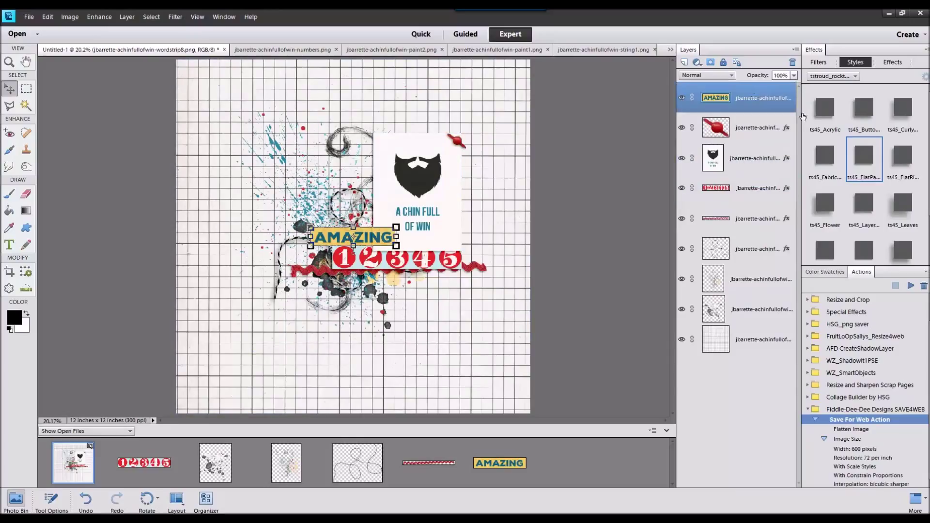
pyautogui.moveTo(376, 244); pyautogui.dragTo(496, 196)
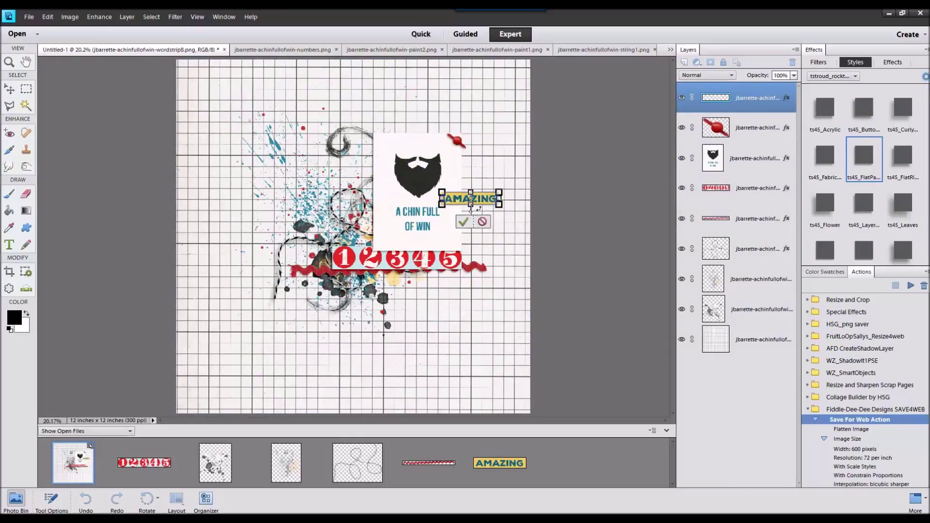
pyautogui.click(464, 222)
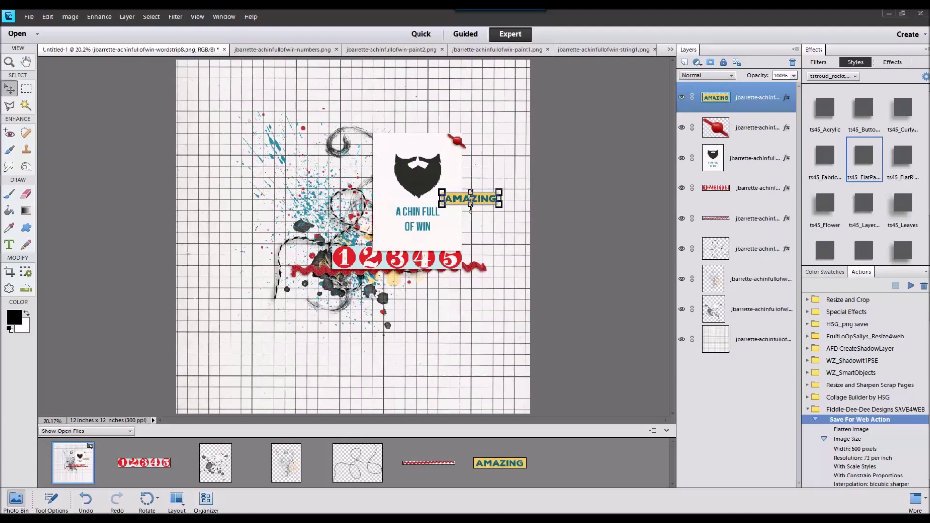
# Open the "I'm all about that beard" word strip and place it at the ricrac's left end.
pyautogui.moveTo(680, 367); pyautogui.dragTo(277, 266)
pyautogui.doubleClick(81, 460)
pyautogui.click(268, 308)
# Move the beard word strip's layer below the string layer and shift the strip slightly left of the ricrac.
pyautogui.hotkey('ctrl', '[')
pyautogui.hotkey('ctrl', '[')
pyautogui.hotkey('ctrl', '[')
pyautogui.hotkey('ctrl', '[')
pyautogui.hotkey('ctrl', '[')
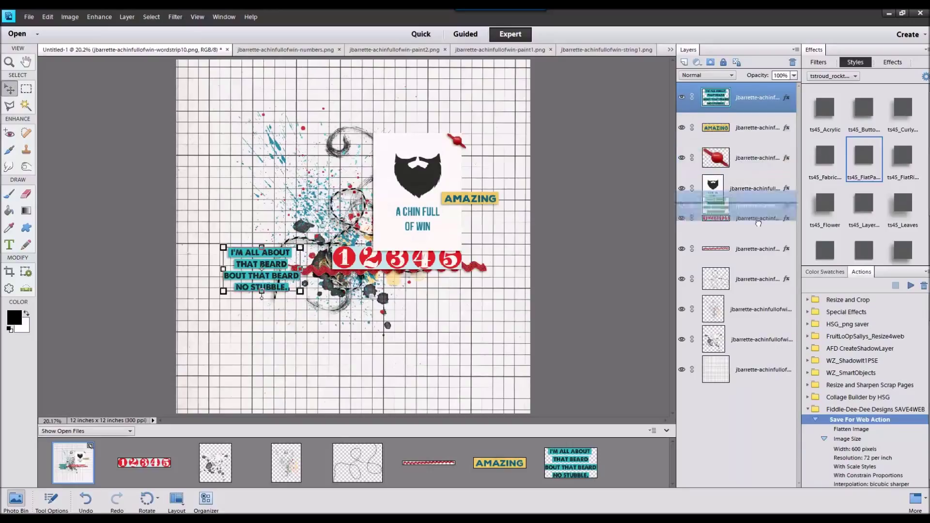
pyautogui.moveTo(278, 266); pyautogui.dragTo(273, 264)
pyautogui.moveTo(746, 255); pyautogui.dragTo(750, 291)
pyautogui.moveTo(257, 252); pyautogui.dragTo(248, 252)
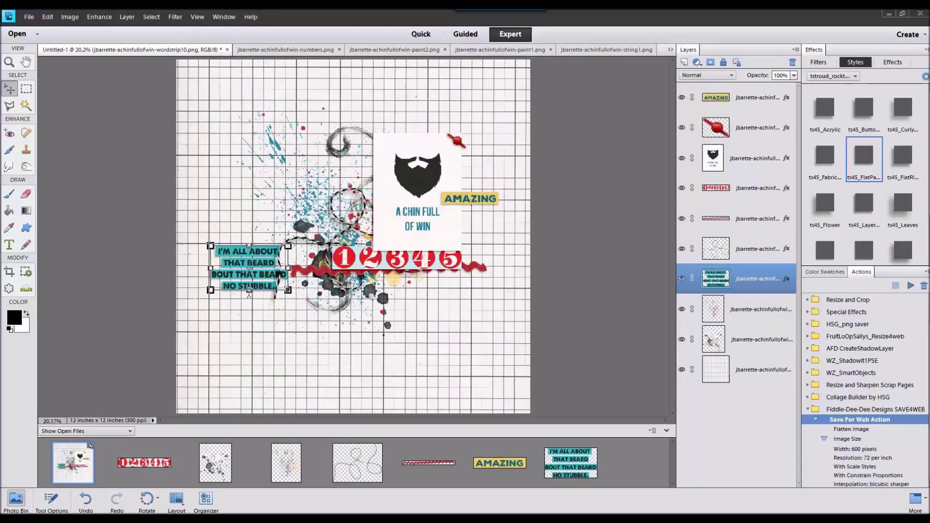
# Close the source images of the number strip, splatters, string, ricrac and word strips, keeping the layout open.
pyautogui.click(156, 471)
pyautogui.keyDown('shift'); pyautogui.click(579, 463); pyautogui.keyUp('shift')
pyautogui.rightClick(579, 462)
pyautogui.click(614, 325)
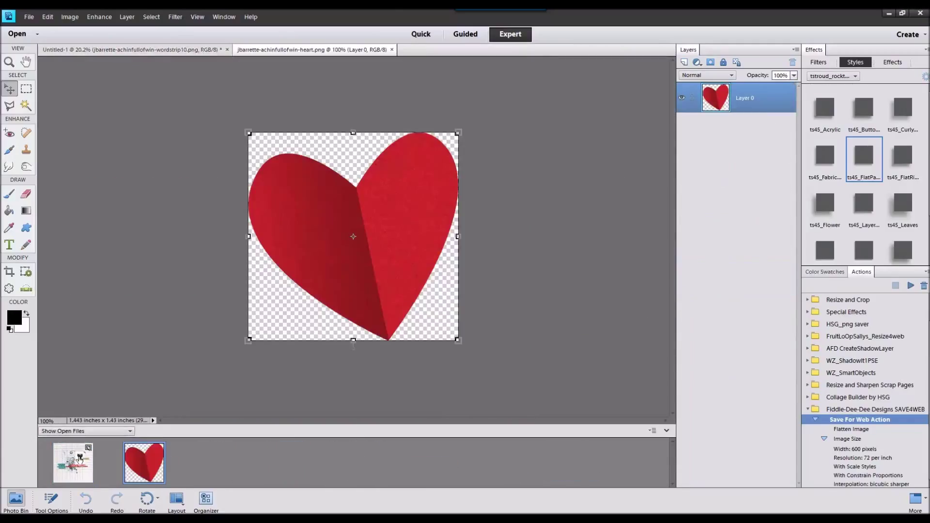
# Place the red folded heart in the upper-left part of the layout and make it the top layer.
pyautogui.doubleClick(79, 460)
pyautogui.moveTo(140, 466); pyautogui.dragTo(315, 300)
pyautogui.moveTo(352, 232); pyautogui.dragTo(272, 169)
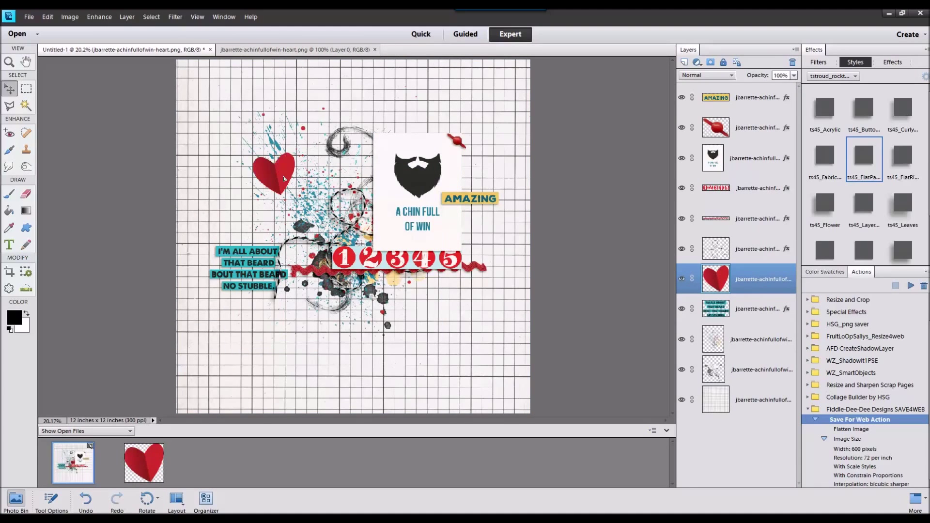
pyautogui.moveTo(770, 279); pyautogui.dragTo(739, 106)
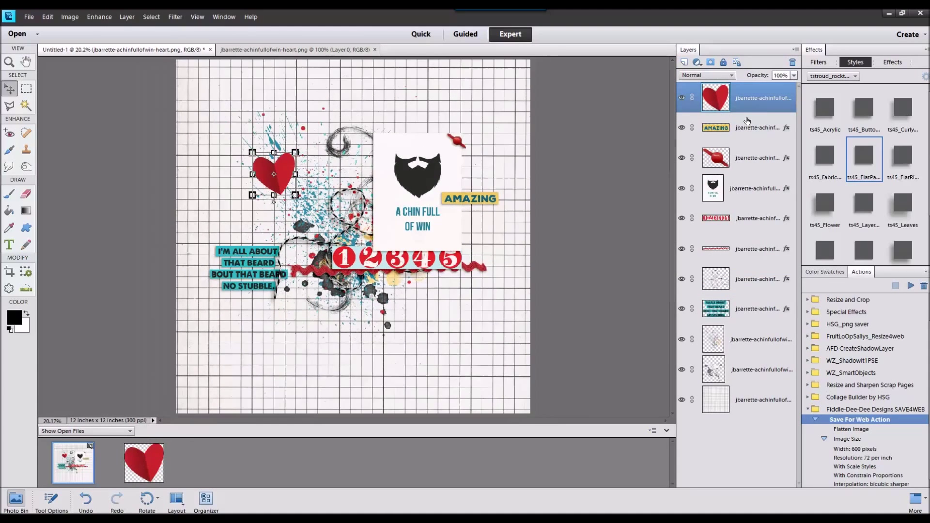
# Apply the ts45_Flower style to the heart and shrink it onto the beard word strip's upper-right corner.
pyautogui.doubleClick(834, 215)
pyautogui.moveTo(279, 169); pyautogui.dragTo(289, 233)
pyautogui.click(265, 270)
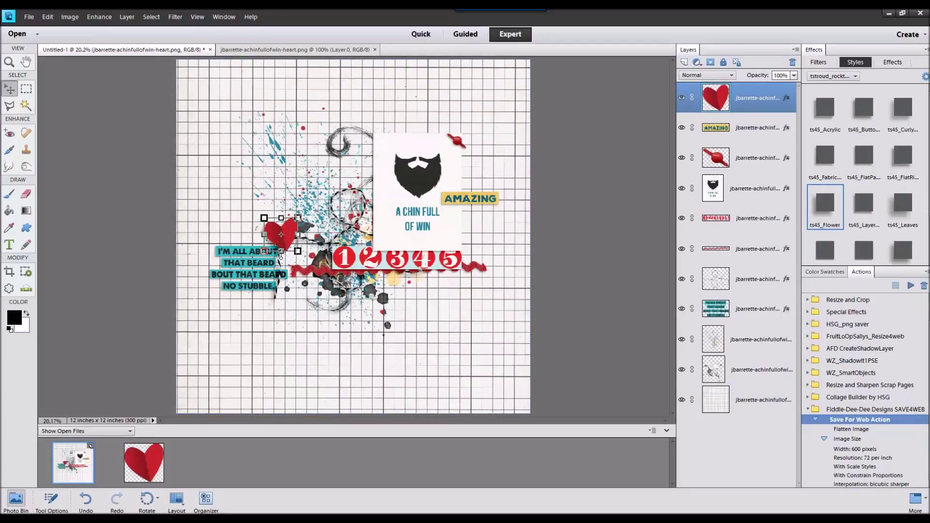
# Open the burlap flower image jbarrette-achinfullofwin-flower8.png, and place the white frame from jbarrette-achinfullofwin-frame1.png on the layout.
pyautogui.moveTo(620, 447); pyautogui.dragTo(625, 445)
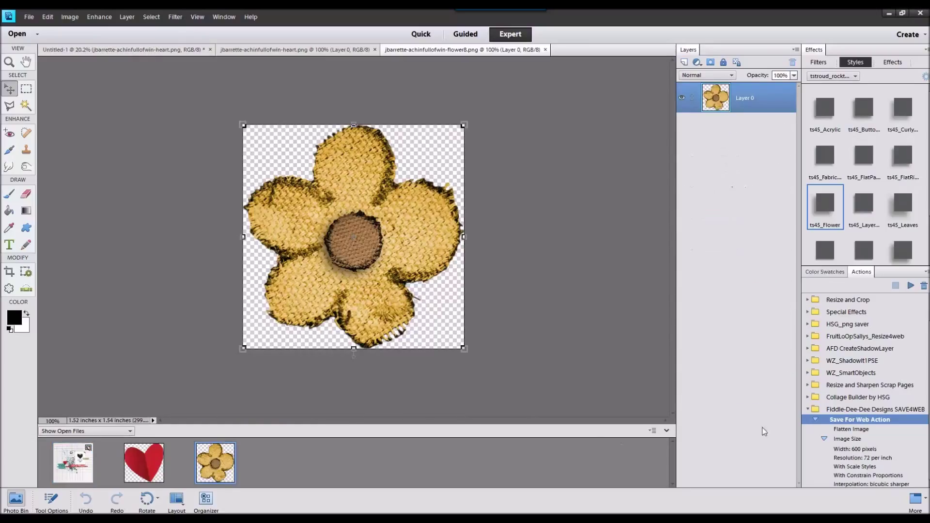
pyautogui.doubleClick(78, 453)
pyautogui.moveTo(289, 478); pyautogui.dragTo(329, 341)
# Apply the ts45_FlatPa... style to the white frame and position it behind the card's right edge, below the beard word strip layer.
pyautogui.moveTo(330, 234); pyautogui.dragTo(461, 189)
pyautogui.click(854, 158)
pyautogui.moveTo(749, 100); pyautogui.dragTo(755, 345)
pyautogui.moveTo(469, 124)
pyautogui.mouseDown()
pyautogui.moveTo(465, 88)
pyautogui.moveTo(469, 133)
pyautogui.mouseUp()
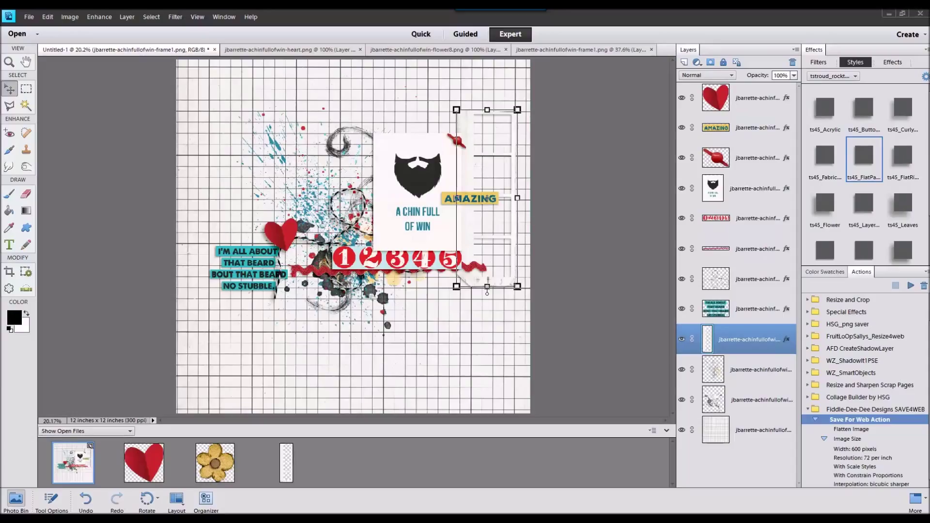
# Open jbarrette-achinfullofwin-frame2.png and place the black frame behind the beard card, offset toward its upper-left corner.
pyautogui.moveTo(896, 350); pyautogui.dragTo(459, 447)
pyautogui.doubleClick(83, 461)
pyautogui.moveTo(328, 199); pyautogui.dragTo(387, 136)
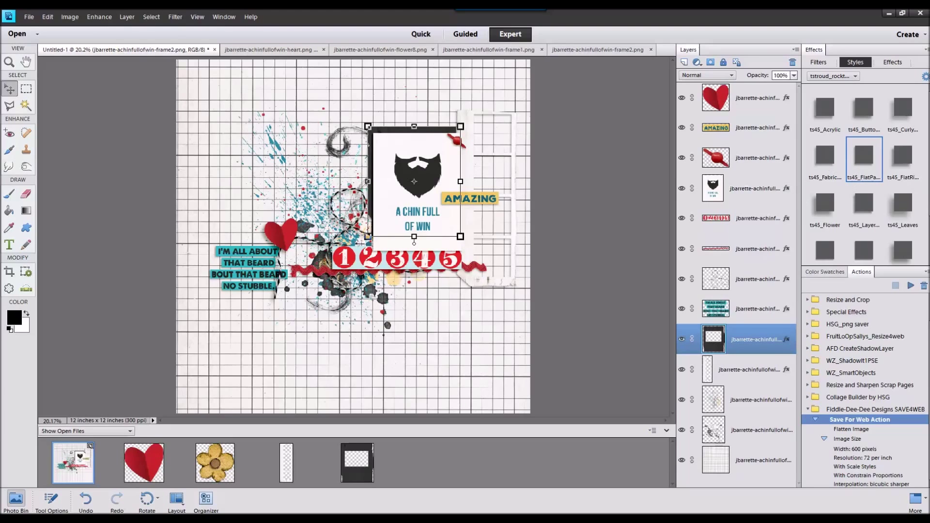
# Place the burlap flower as the top layer, apply the ts45_Layer... style, and shrink it at the number strip's left end.
pyautogui.click(745, 102)
pyautogui.moveTo(206, 460); pyautogui.dragTo(238, 285)
pyautogui.moveTo(354, 237); pyautogui.dragTo(321, 255)
pyautogui.click(863, 217)
pyautogui.moveTo(312, 262); pyautogui.dragTo(319, 247)
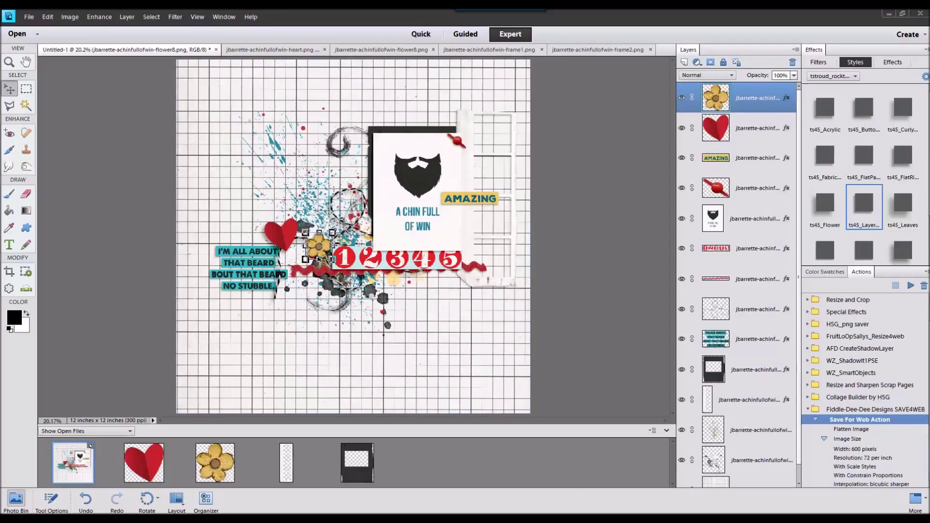
# Open the teal flower6 and red flower7 images, and close the heart, burlap flower and two frame source images.
pyautogui.moveTo(570, 498); pyautogui.dragTo(499, 473)
pyautogui.doubleClick(153, 461)
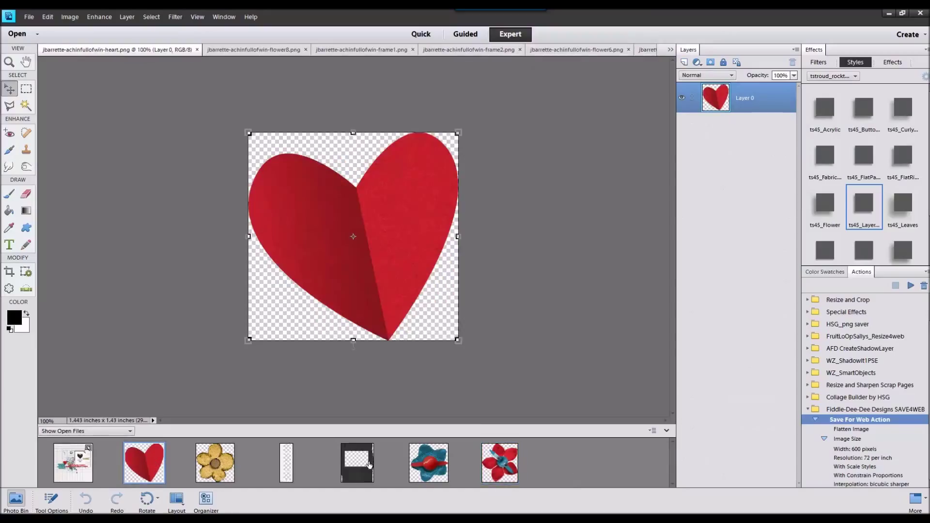
pyautogui.keyDown('shift'); pyautogui.click(368, 461); pyautogui.keyUp('shift')
pyautogui.rightClick(369, 461)
pyautogui.click(398, 328)
# Place the small teal flower beside the beard word strip's lower-right corner and the red flower below "AMAZING" on the card's right edge.
pyautogui.doubleClick(91, 451)
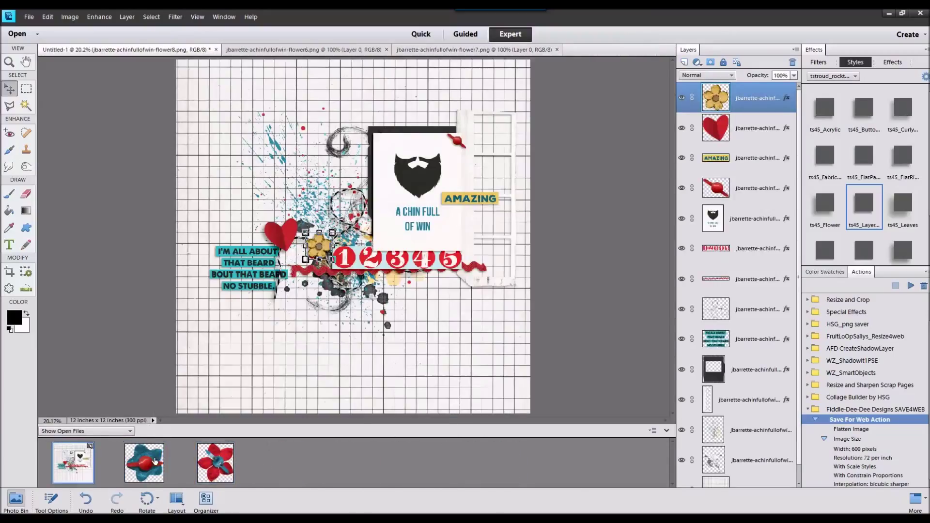
pyautogui.moveTo(144, 462); pyautogui.dragTo(249, 344)
pyautogui.moveTo(355, 238); pyautogui.dragTo(300, 282)
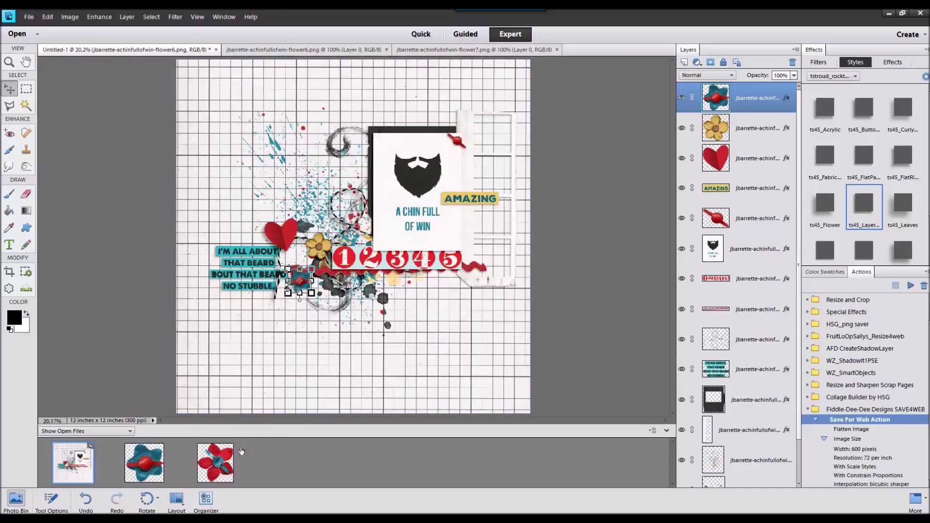
pyautogui.moveTo(215, 462); pyautogui.dragTo(339, 264)
pyautogui.moveTo(361, 233); pyautogui.dragTo(468, 206)
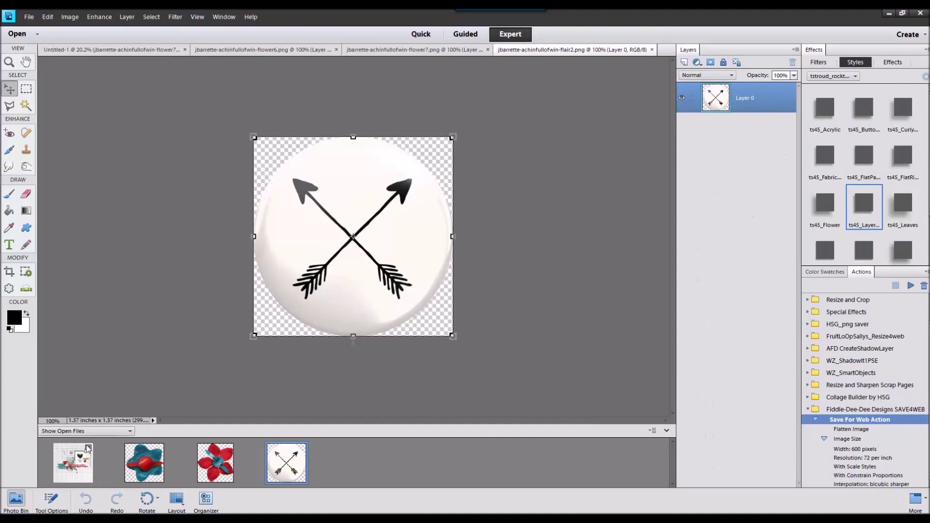
# Place the crossed-arrows flair button left of the heart and move its layer between the string and the beard word strip.
pyautogui.click(74, 468)
pyautogui.moveTo(287, 462); pyautogui.dragTo(286, 220)
pyautogui.moveTo(763, 112); pyautogui.dragTo(748, 416)
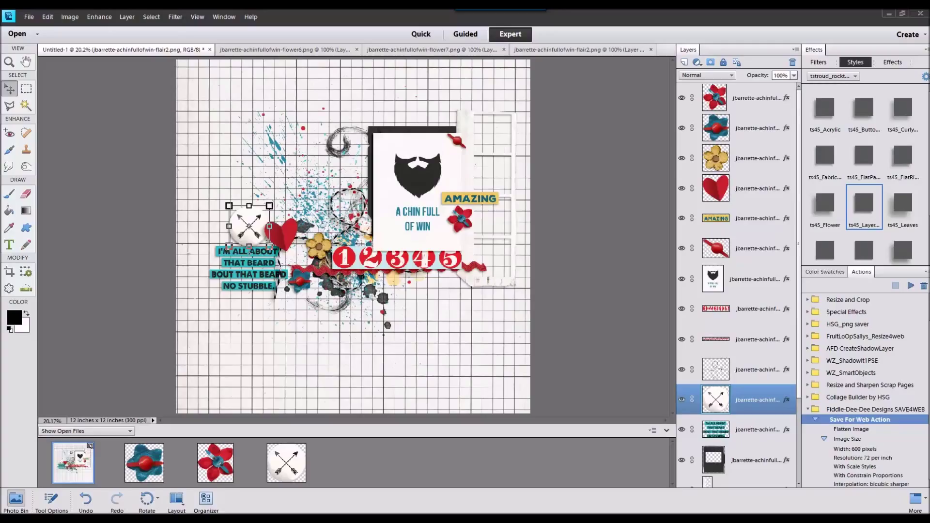
# Open the banner image, place it below the number strip with its layer beneath the dark frame, and apply the ts45_Flower style.
pyautogui.moveTo(576, 394); pyautogui.dragTo(565, 438)
pyautogui.doubleClick(76, 451)
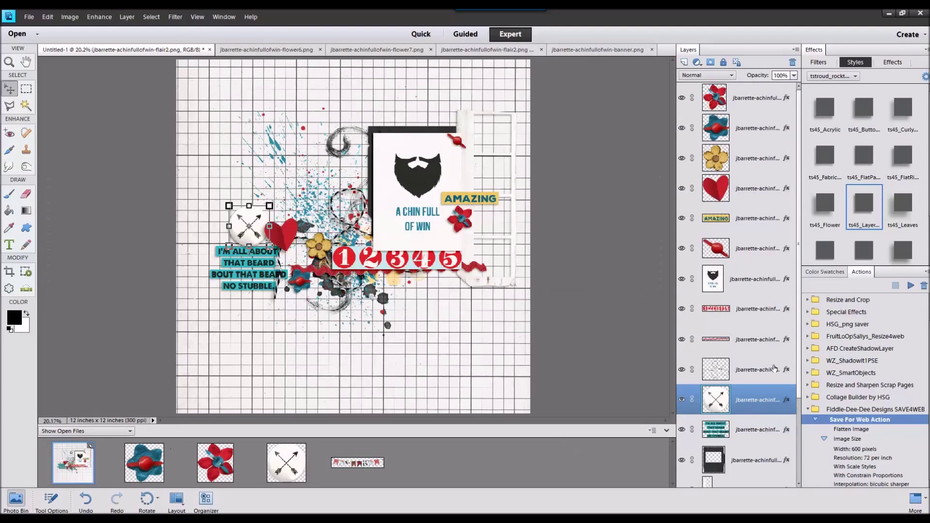
pyautogui.scroll(-3, 774, 369)
pyautogui.click(757, 382)
pyautogui.click(759, 354)
pyautogui.click(757, 379)
pyautogui.moveTo(358, 463); pyautogui.dragTo(350, 335)
pyautogui.moveTo(477, 218); pyautogui.dragTo(476, 285)
pyautogui.moveTo(512, 258); pyautogui.dragTo(455, 276)
pyautogui.click(253, 339)
pyautogui.click(826, 212)
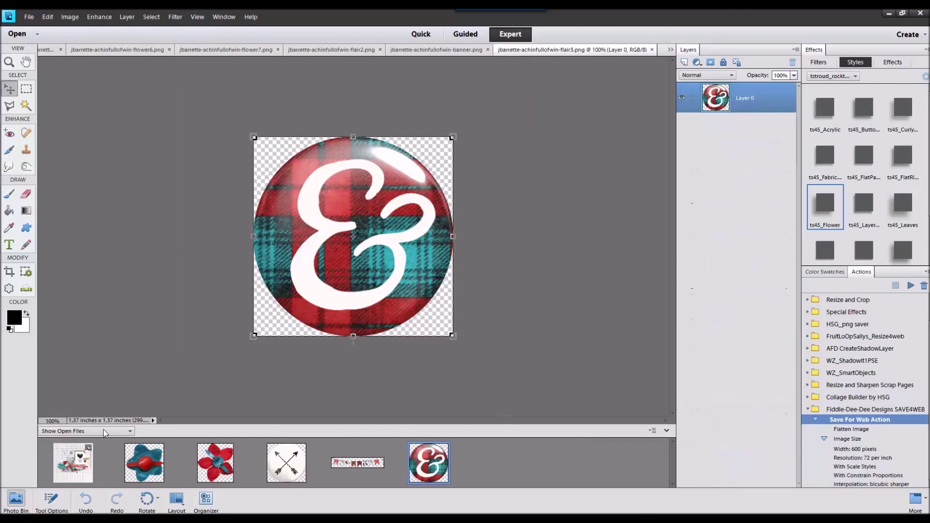
# Place the plaid ampersand button over the card's left edge with the ts45_Layer... style, and shift the paint splatter slightly left.
pyautogui.doubleClick(74, 463)
pyautogui.scroll(1, 717, 114)
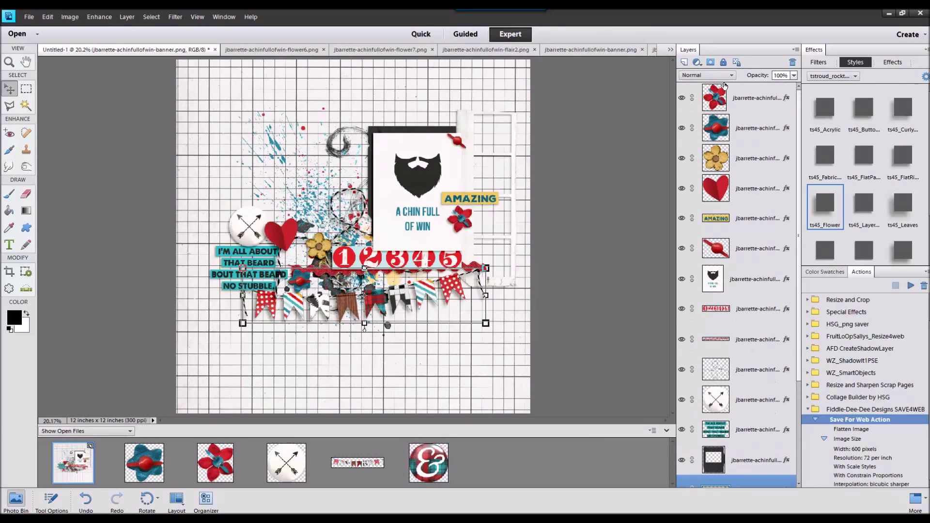
pyautogui.moveTo(356, 236); pyautogui.dragTo(354, 226)
pyautogui.click(860, 159)
pyautogui.click(864, 203)
pyautogui.moveTo(351, 221)
pyautogui.mouseDown()
pyautogui.moveTo(356, 201)
pyautogui.moveTo(359, 219)
pyautogui.moveTo(358, 202)
pyautogui.moveTo(366, 214)
pyautogui.mouseUp()
pyautogui.press('Return')
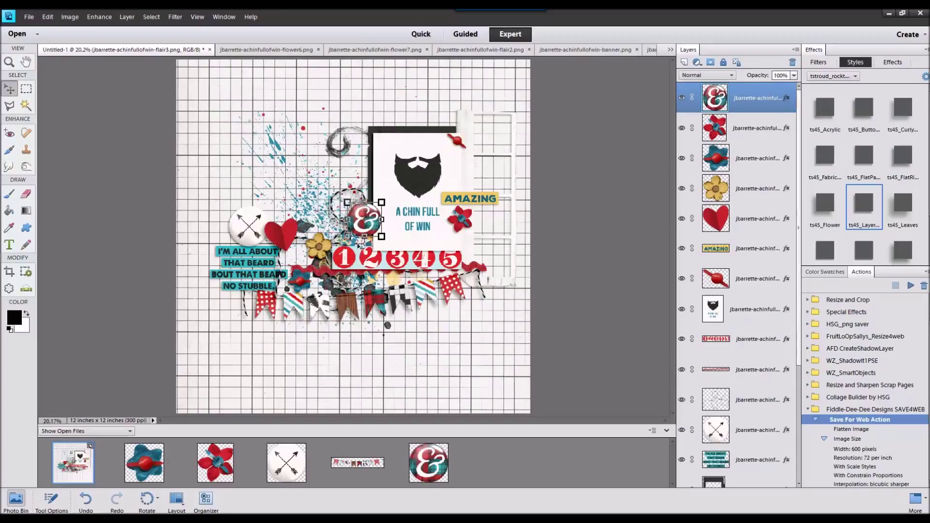
pyautogui.click(569, 211)
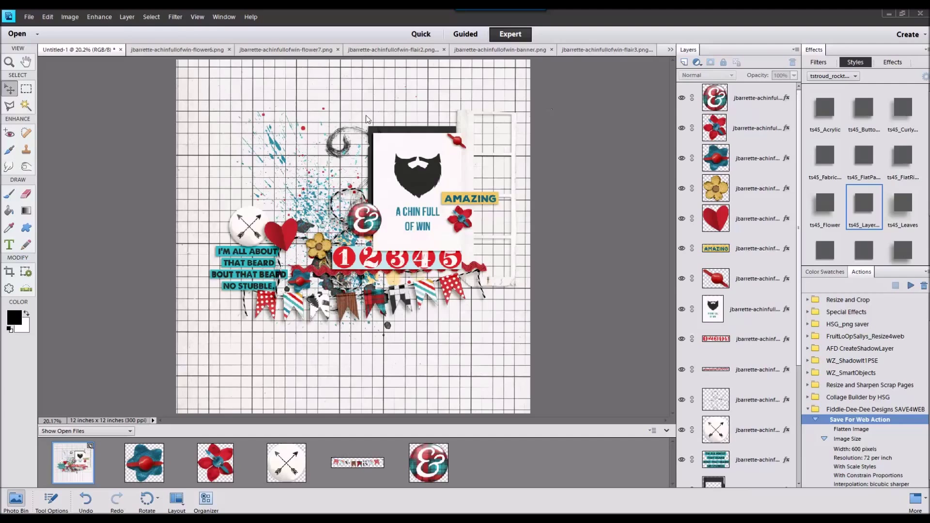
pyautogui.moveTo(335, 154); pyautogui.dragTo(319, 154)
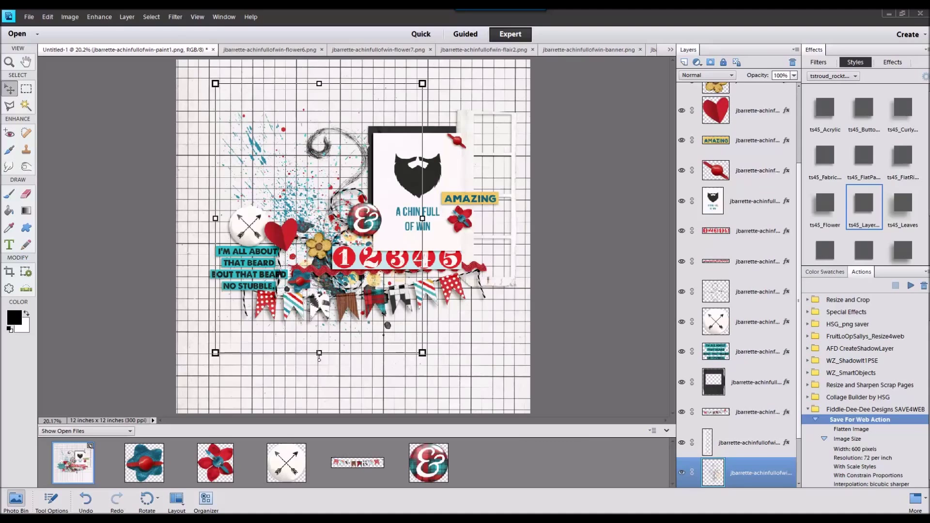
# Open the burlap flower1, flower2 and flower3 images, and close the teal flower, red flower, flair and banner source images.
pyautogui.moveTo(681, 339); pyautogui.dragTo(559, 462)
pyautogui.doubleClick(67, 459)
pyautogui.scroll(5, 777, 144)
pyautogui.click(763, 108)
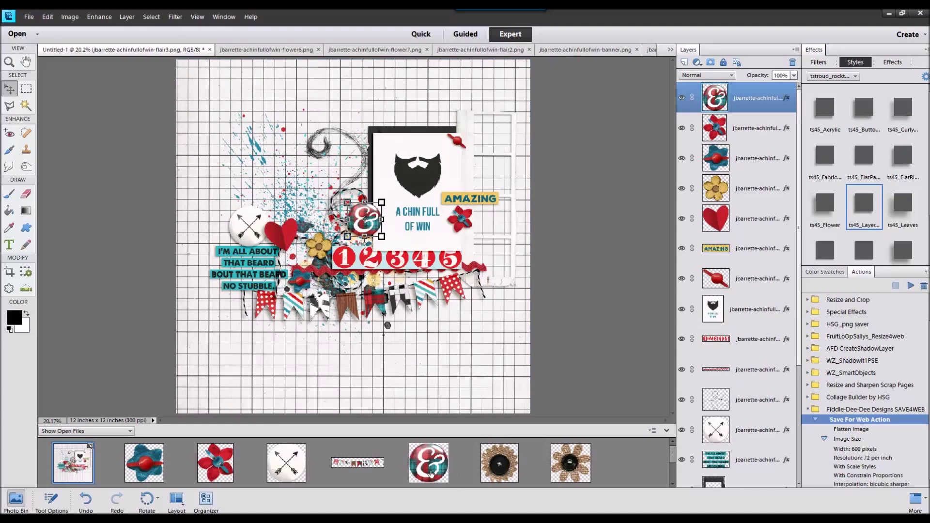
pyautogui.rightClick(157, 460)
pyautogui.click(173, 325)
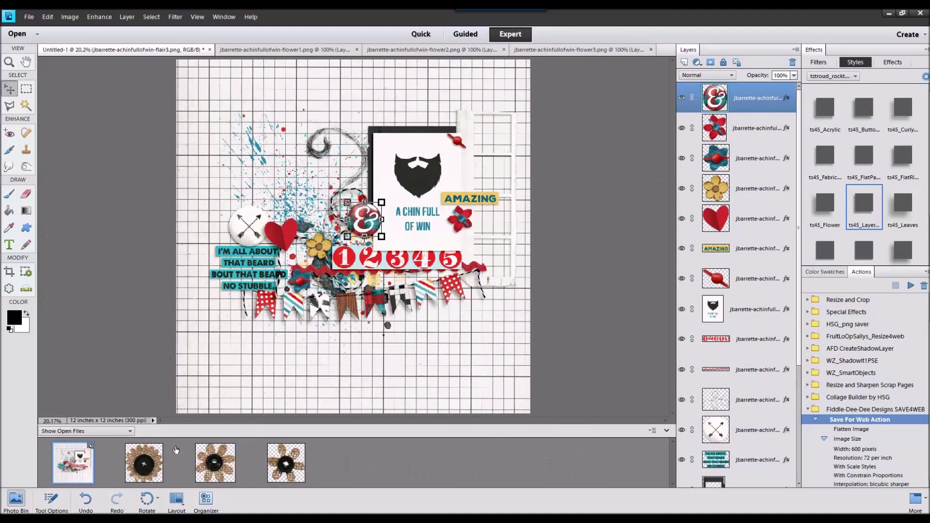
# Add the three burlap flowers as the top layers of the layout and apply the ts45_Layer... style to them.
pyautogui.moveTo(225, 457); pyautogui.dragTo(310, 281)
pyautogui.moveTo(287, 461); pyautogui.dragTo(336, 294)
pyautogui.keyDown('shift'); pyautogui.click(750, 158); pyautogui.keyUp('shift')
pyautogui.click(864, 205)
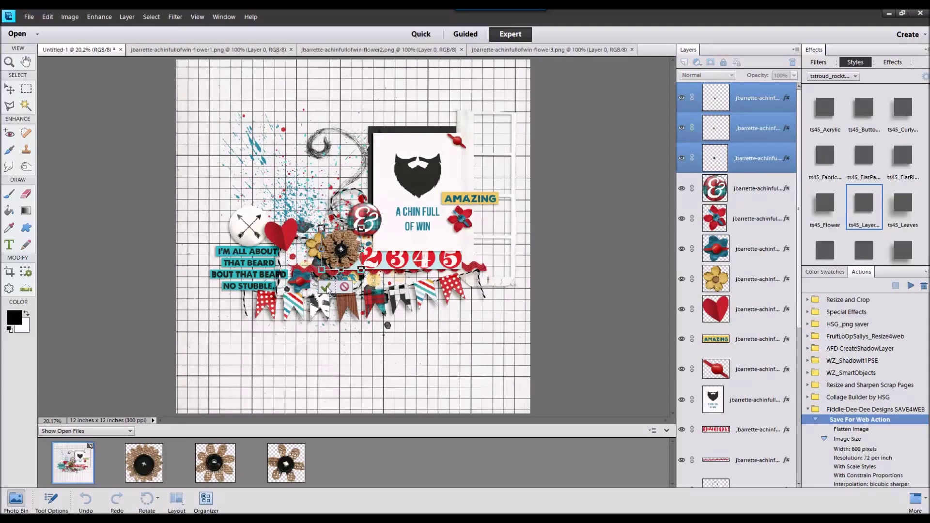
pyautogui.click(637, 296)
# Tuck the two smaller burlap flowers behind the banner's ends, and nudge the large burlap flower up beside the yellow flower.
pyautogui.moveTo(366, 281); pyautogui.dragTo(245, 307)
pyautogui.moveTo(343, 259); pyautogui.dragTo(475, 307)
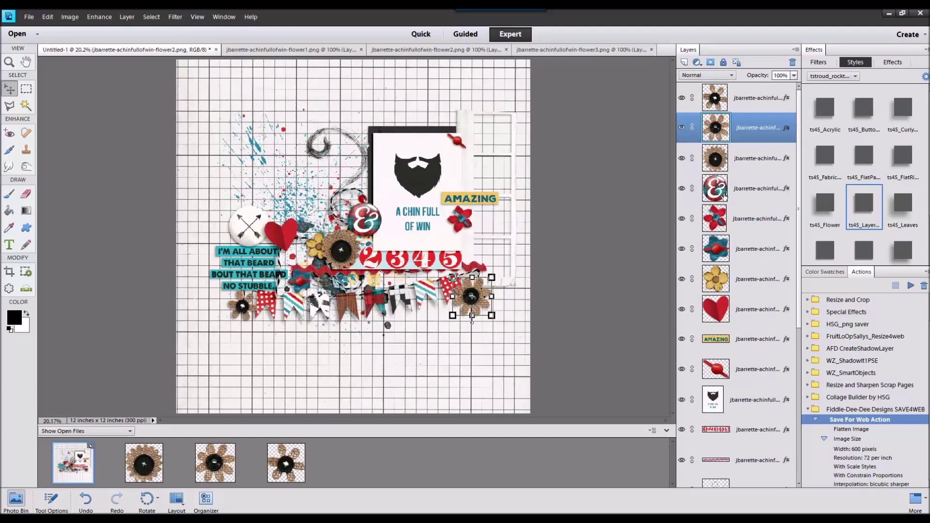
pyautogui.moveTo(754, 133); pyautogui.dragTo(754, 363)
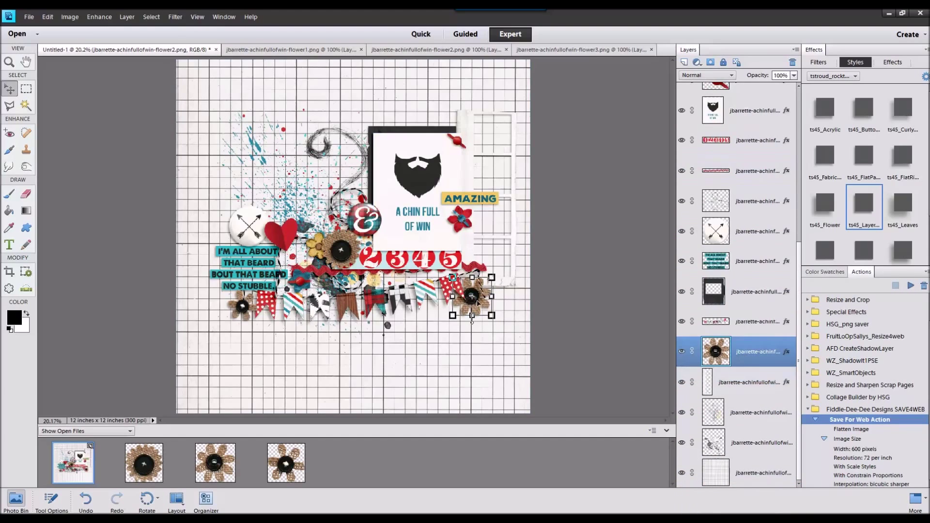
pyautogui.click(443, 284)
pyautogui.moveTo(443, 285); pyautogui.dragTo(442, 284)
pyautogui.click(583, 273)
pyautogui.moveTo(344, 257)
pyautogui.mouseDown()
pyautogui.moveTo(256, 262)
pyautogui.moveTo(337, 208)
pyautogui.moveTo(340, 281)
pyautogui.moveTo(339, 246)
pyautogui.mouseUp()
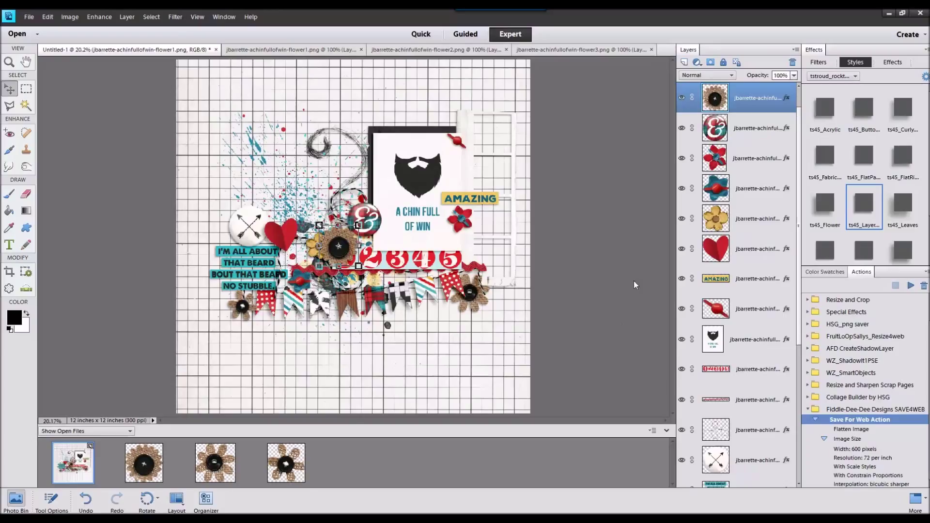
# Close the burlap flower source images and bring the three black-and-white photos into the layout beneath the white window frame layer.
pyautogui.click(275, 465)
pyautogui.rightClick(154, 463)
pyautogui.click(174, 327)
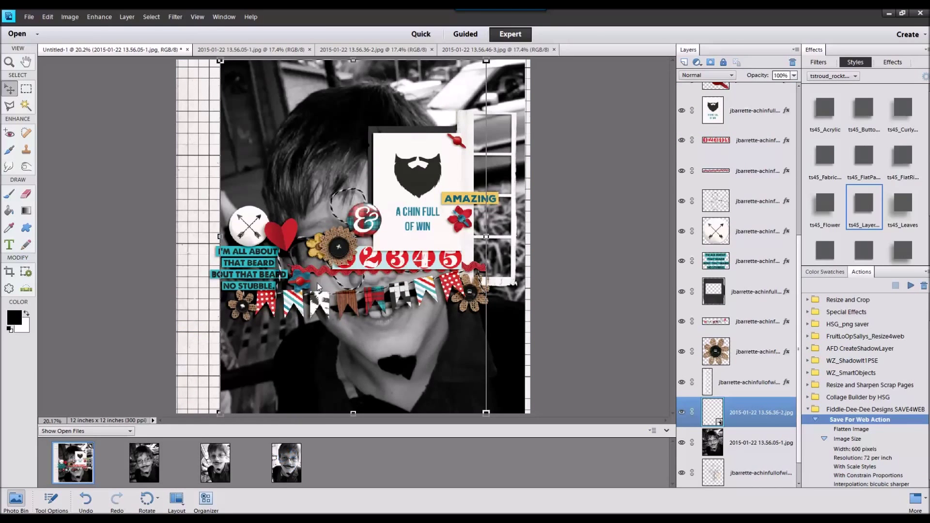
# Shrink the three photos together to about the width of the window frame's openings and place them behind the top opening.
pyautogui.keyDown('shift'); pyautogui.click(748, 417); pyautogui.keyUp('shift')
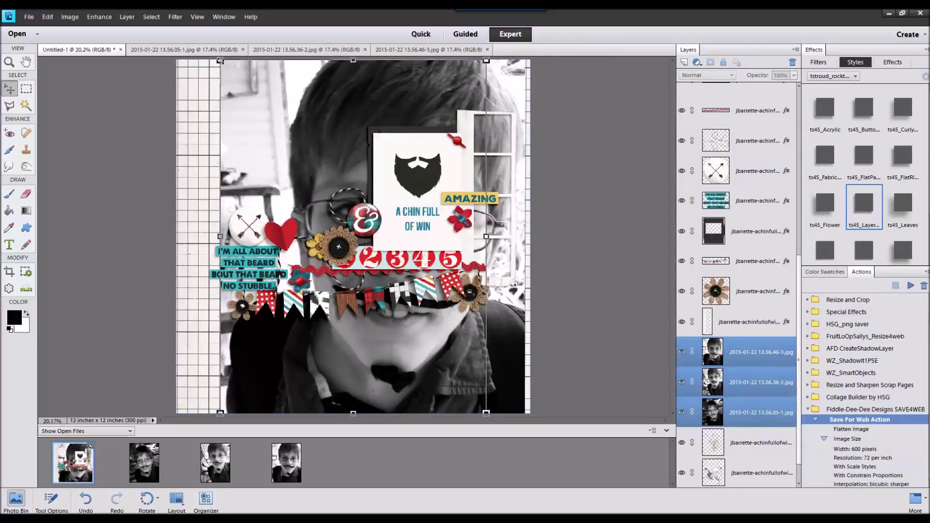
pyautogui.moveTo(220, 61); pyautogui.dragTo(466, 372)
pyautogui.moveTo(491, 236); pyautogui.dragTo(501, 144)
pyautogui.moveTo(492, 181); pyautogui.dragTo(508, 144)
pyautogui.click(480, 183)
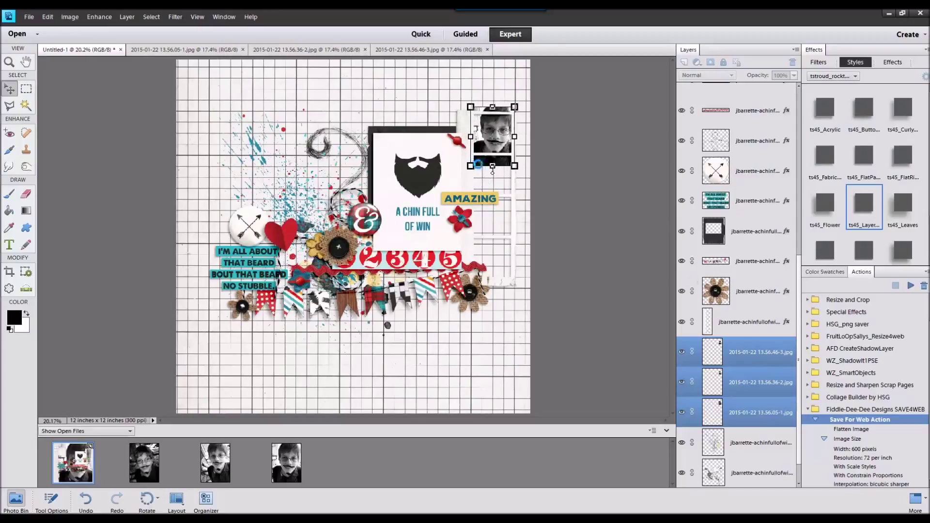
# Spread the three photos over the frame's top three openings, and duplicate the second photo into the bottom opening.
pyautogui.moveTo(498, 149); pyautogui.dragTo(494, 191)
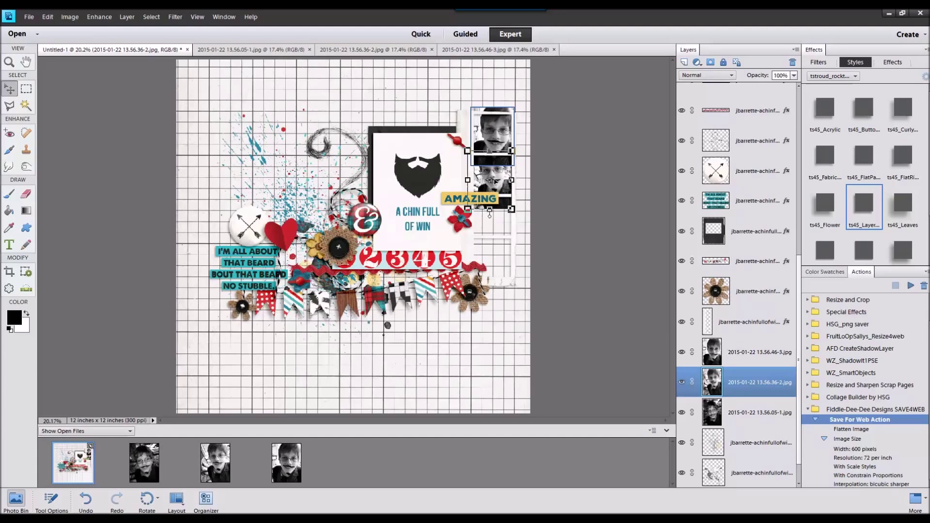
pyautogui.click(734, 423)
pyautogui.moveTo(499, 157); pyautogui.dragTo(499, 236)
pyautogui.moveTo(494, 136)
pyautogui.mouseDown()
pyautogui.moveTo(488, 262)
pyautogui.moveTo(496, 132)
pyautogui.mouseUp()
pyautogui.click(497, 187)
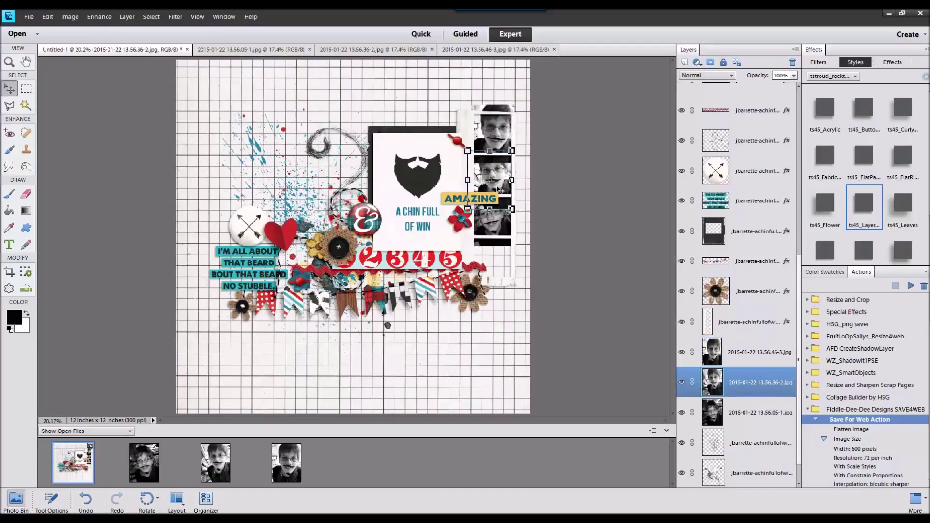
pyautogui.moveTo(499, 185); pyautogui.dragTo(496, 269)
# Try to trim the bottom photo by copying a rectangular selection around its opening to a new layer and deleting the original layer.
pyautogui.click(781, 412)
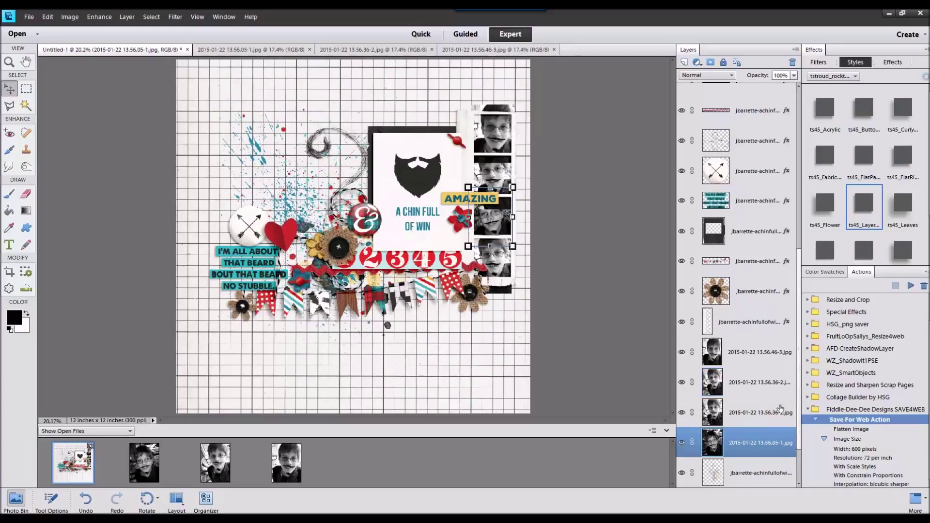
pyautogui.click(26, 89)
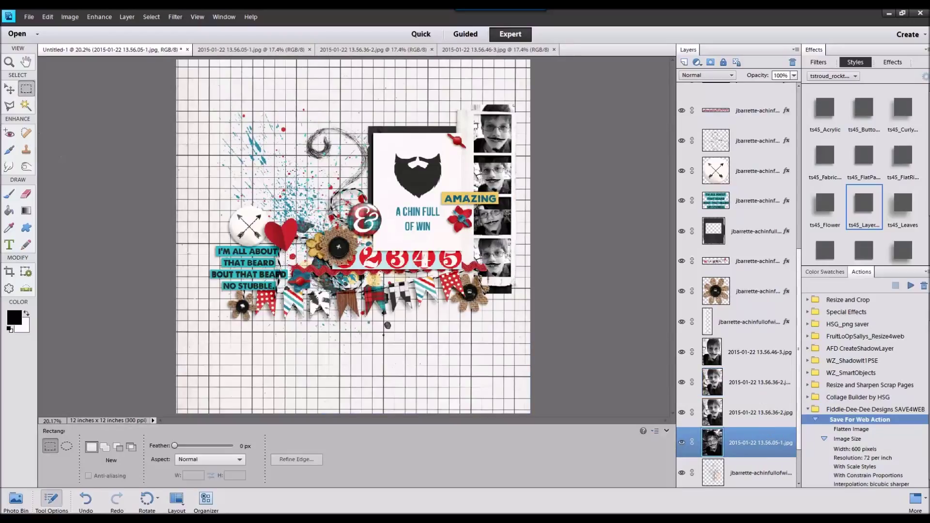
pyautogui.moveTo(471, 238); pyautogui.dragTo(515, 282)
pyautogui.hotkey('ctrl', 'j')
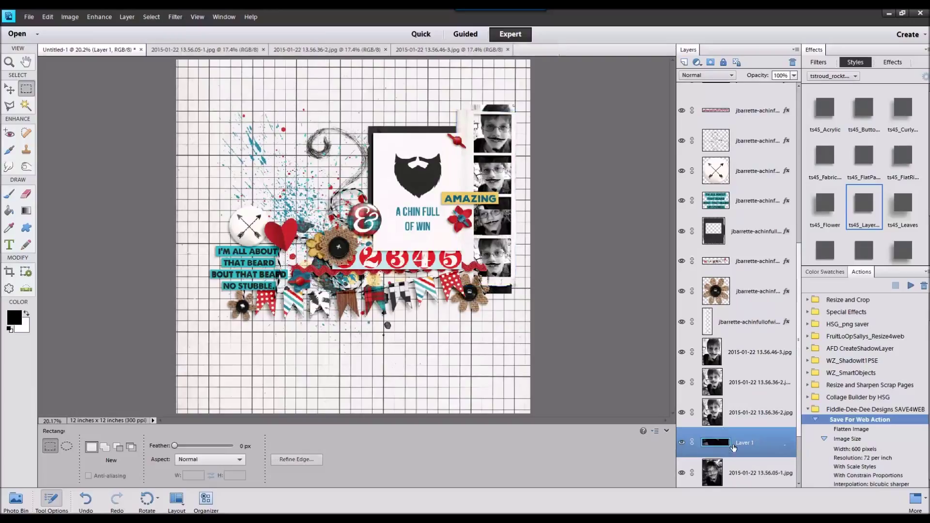
pyautogui.rightClick(740, 473)
pyautogui.click(744, 320)
# Undo the layer deletion, the copied layer and the rectangular selection, keeping the duplicated photo in the bottom opening.
pyautogui.click(47, 17)
pyautogui.click(63, 28)
pyautogui.click(744, 413)
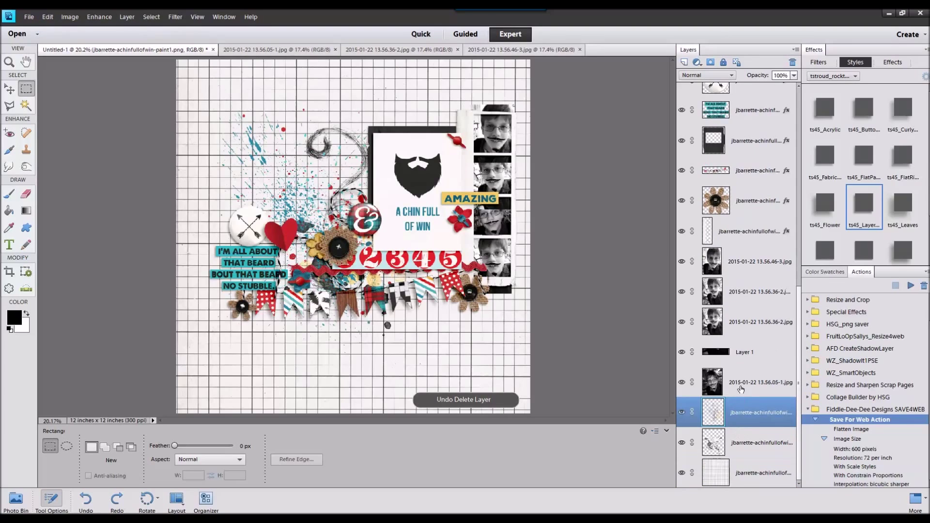
pyautogui.scroll(-2, 741, 387)
pyautogui.click(48, 16)
pyautogui.click(63, 27)
pyautogui.click(48, 17)
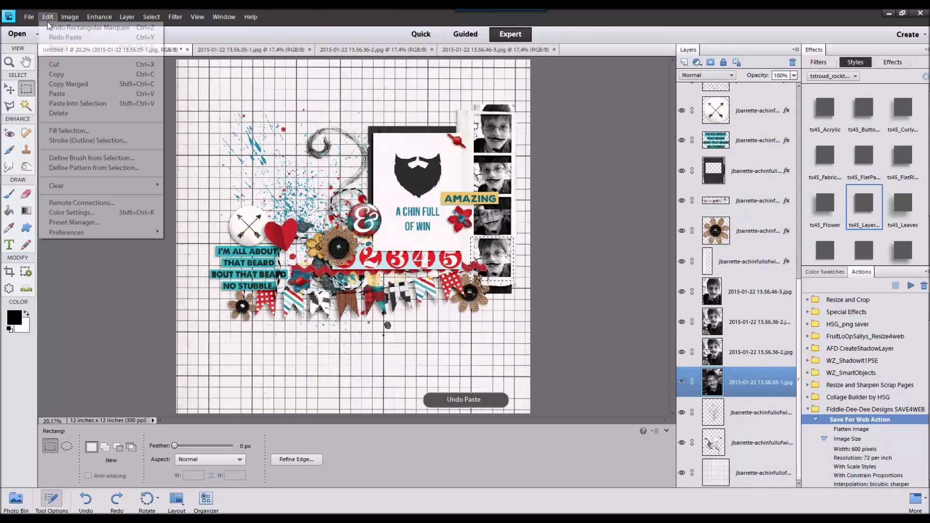
pyautogui.click(63, 28)
pyautogui.click(47, 17)
pyautogui.click(63, 27)
pyautogui.click(48, 17)
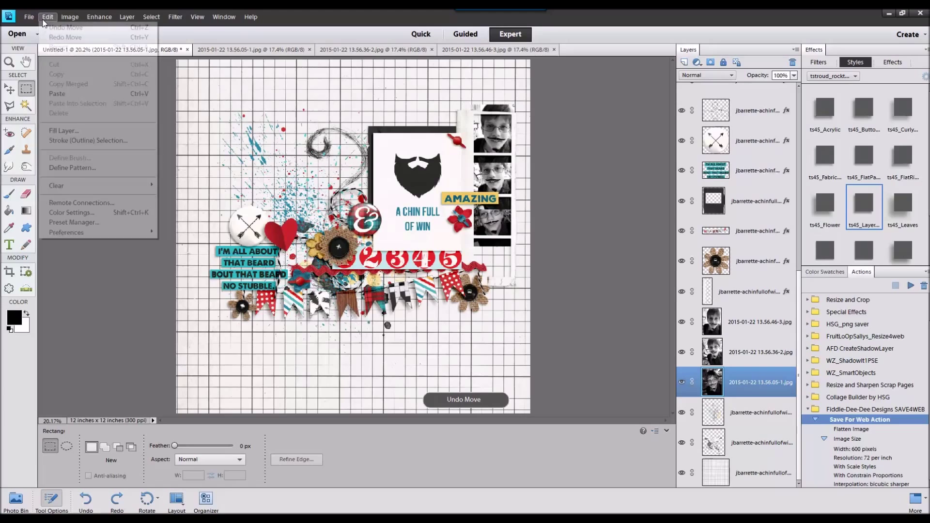
pyautogui.click(63, 38)
# Trim the bottom photo to its frame opening by copying the selected area to a new layer and deleting its original layer.
pyautogui.doubleClick(737, 419)
pyautogui.click(524, 190)
pyautogui.press('v')
pyautogui.click(469, 267)
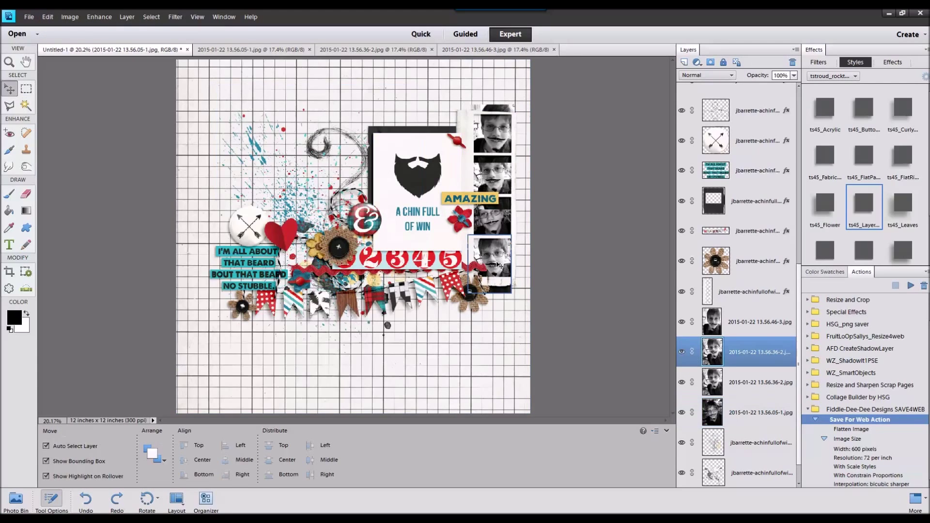
pyautogui.click(26, 89)
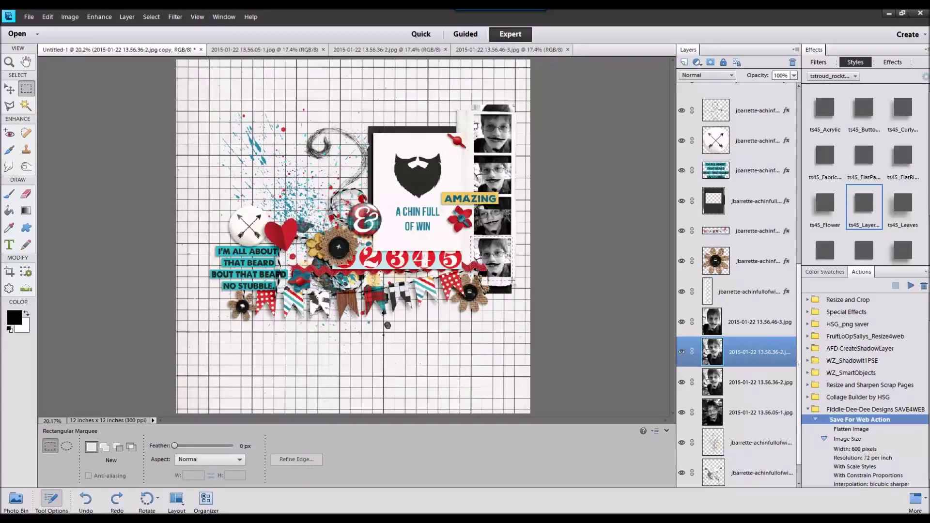
pyautogui.hotkey('ctrl', 'j')
pyautogui.rightClick(750, 380)
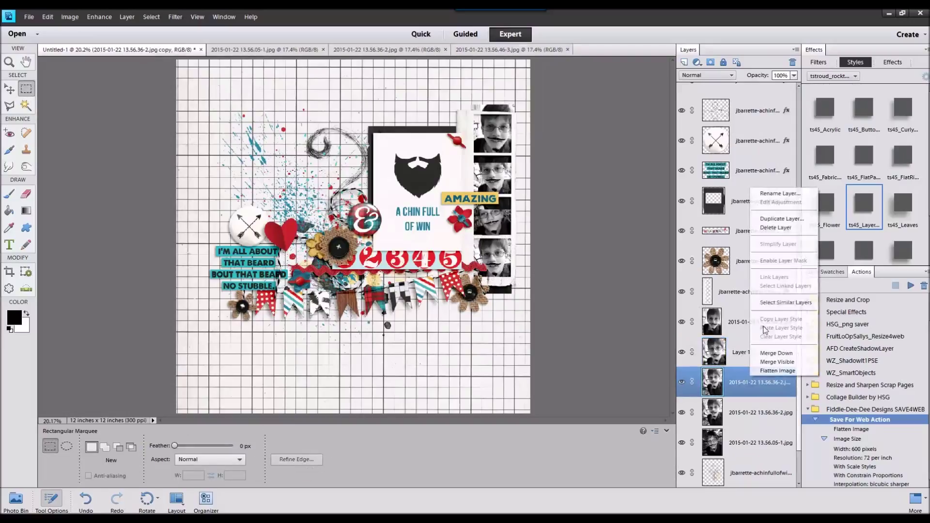
pyautogui.click(775, 227)
# Trim the third photo from the top to its frame opening via a copied selection layer, and delete its original layer.
pyautogui.click(10, 89)
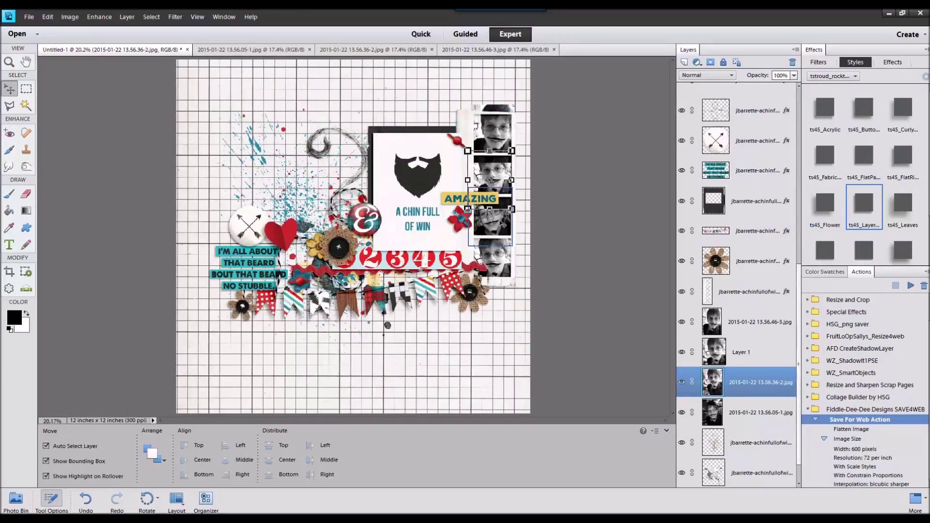
pyautogui.click(490, 217)
pyautogui.click(24, 89)
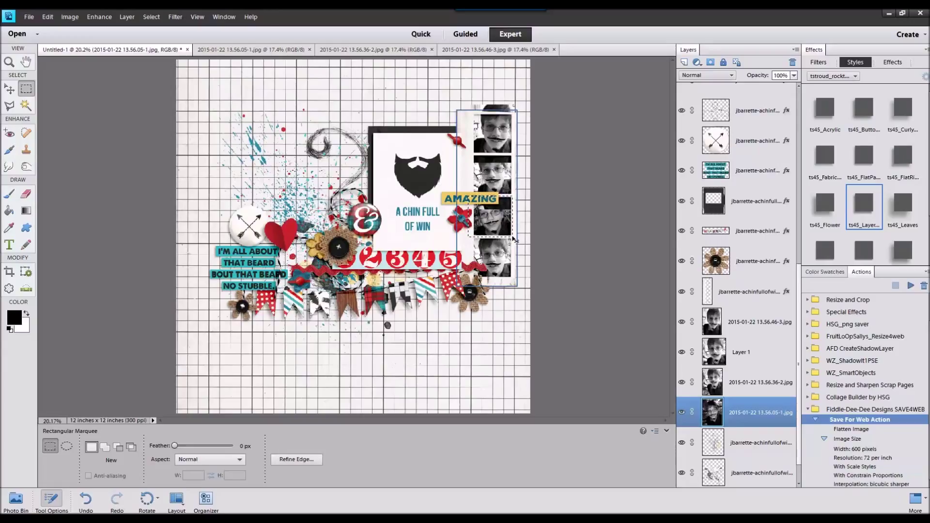
pyautogui.hotkey('ctrl', 'j')
pyautogui.rightClick(751, 443)
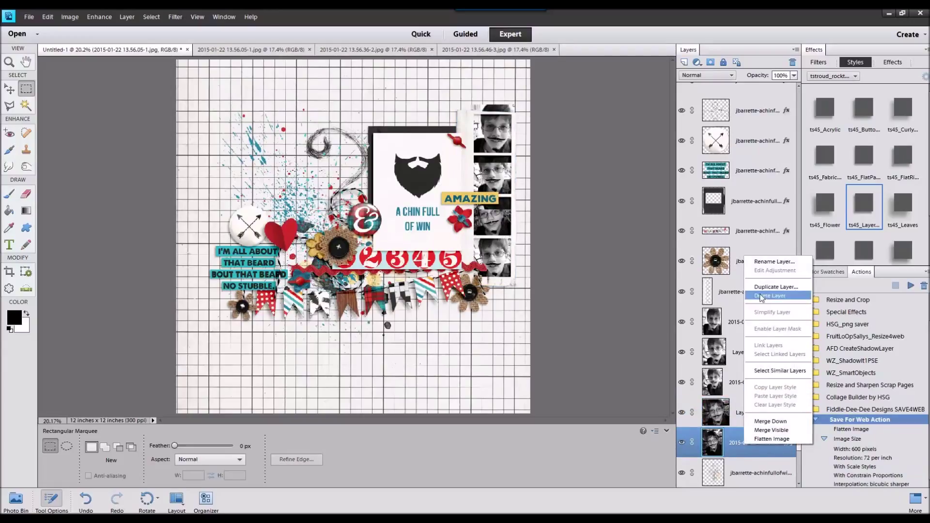
pyautogui.click(756, 297)
pyautogui.click(752, 413)
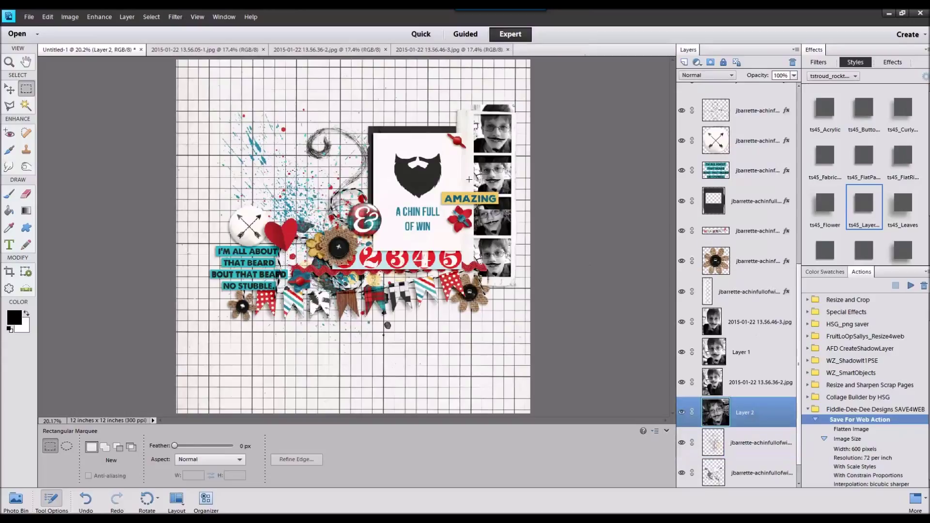
# Trim the second photo from the top to its frame opening via a copied selection layer, and delete its original layer.
pyautogui.click(9, 89)
pyautogui.click(495, 174)
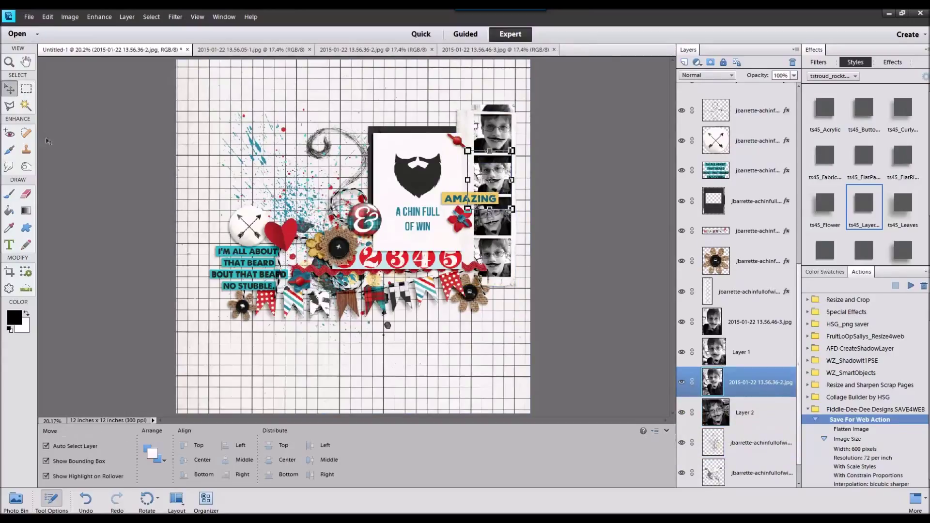
pyautogui.click(22, 88)
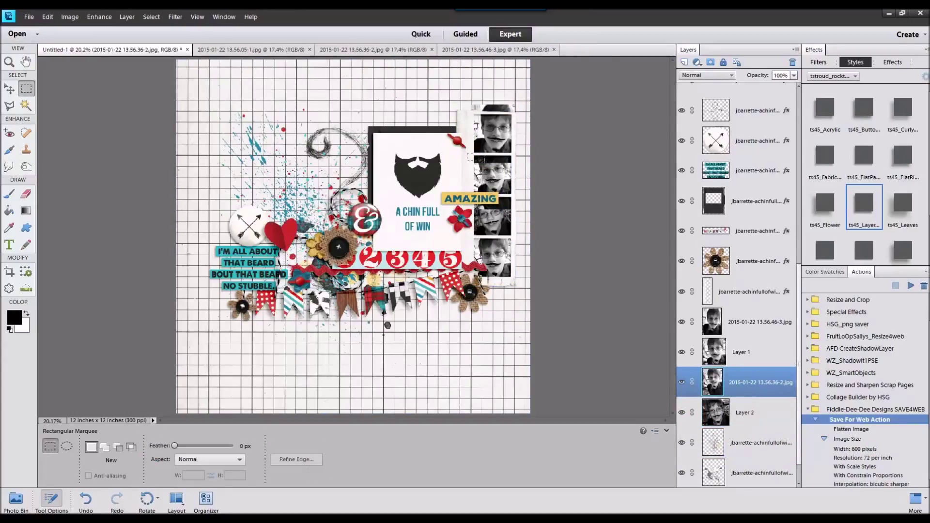
pyautogui.moveTo(512, 193); pyautogui.dragTo(512, 195)
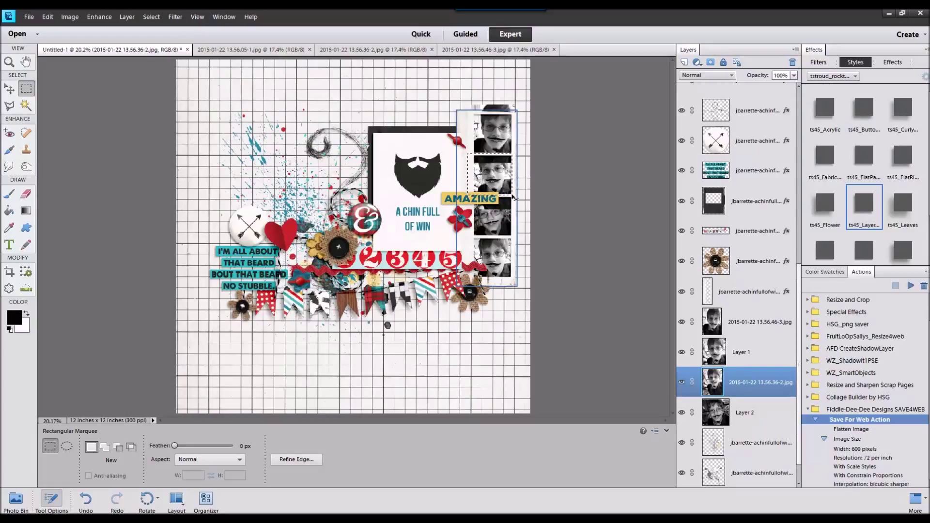
pyautogui.hotkey('ctrl', 'j')
pyautogui.rightClick(755, 412)
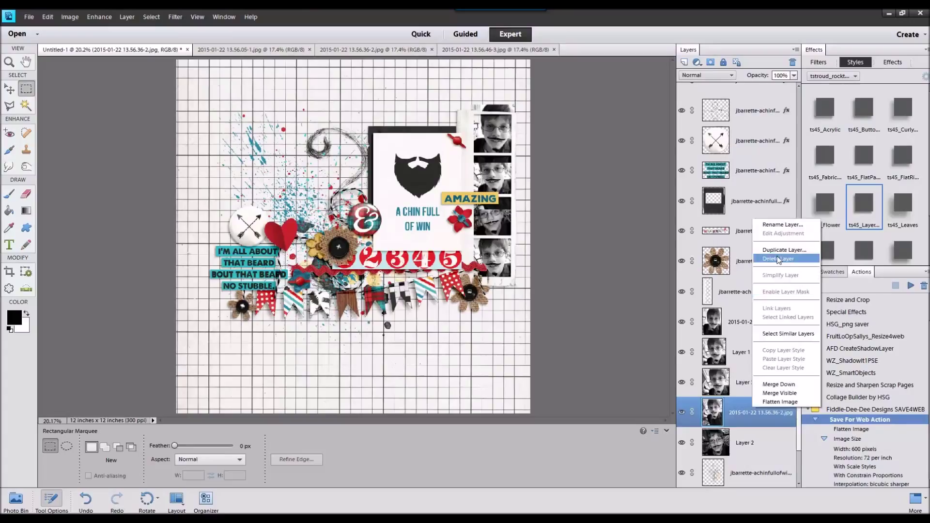
pyautogui.click(781, 258)
pyautogui.click(10, 89)
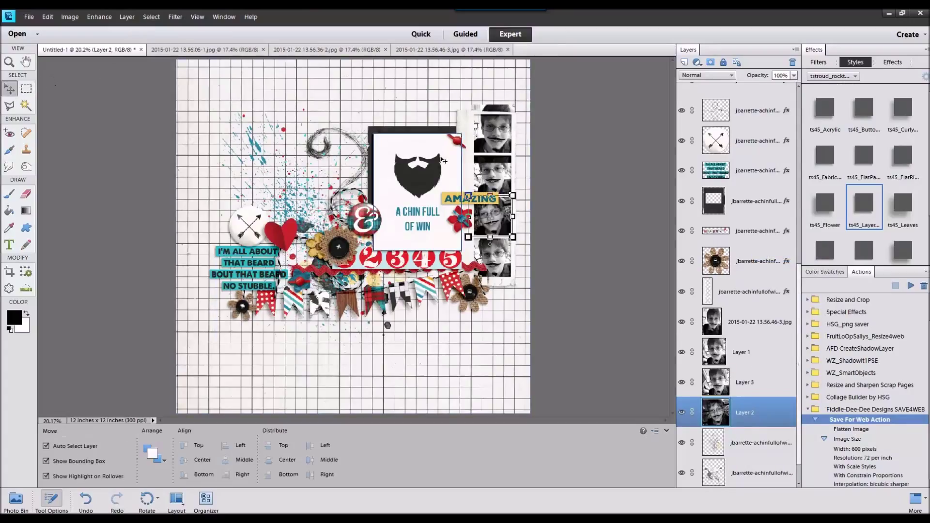
# Trim the top photo to its frame opening by copying a rectangular selection to a new layer and deleting its original layer.
pyautogui.click(493, 131)
pyautogui.press('m')
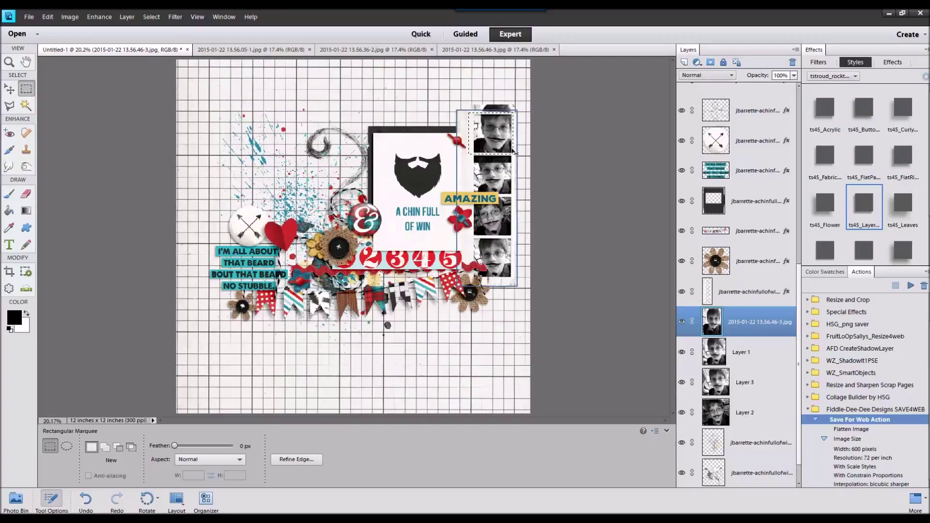
pyautogui.hotkey('ctrl', 'j')
pyautogui.rightClick(766, 353)
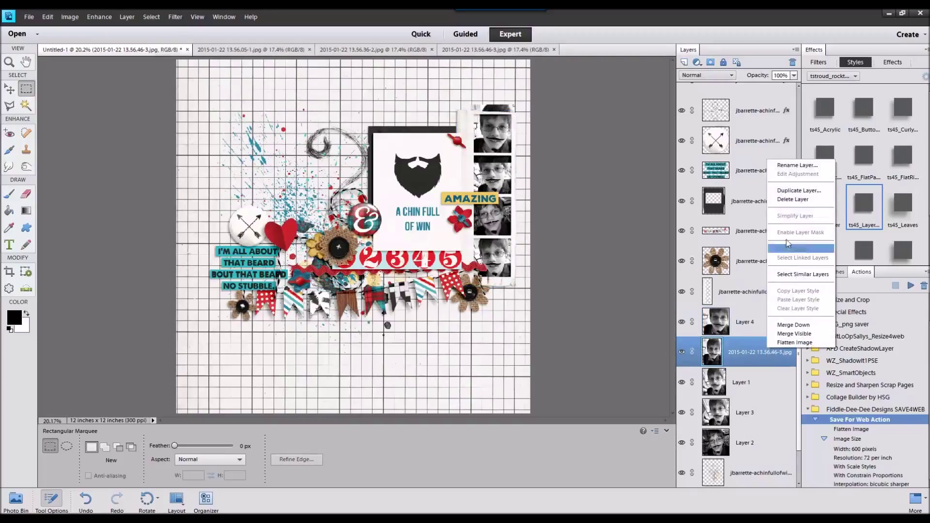
pyautogui.click(789, 199)
pyautogui.click(9, 89)
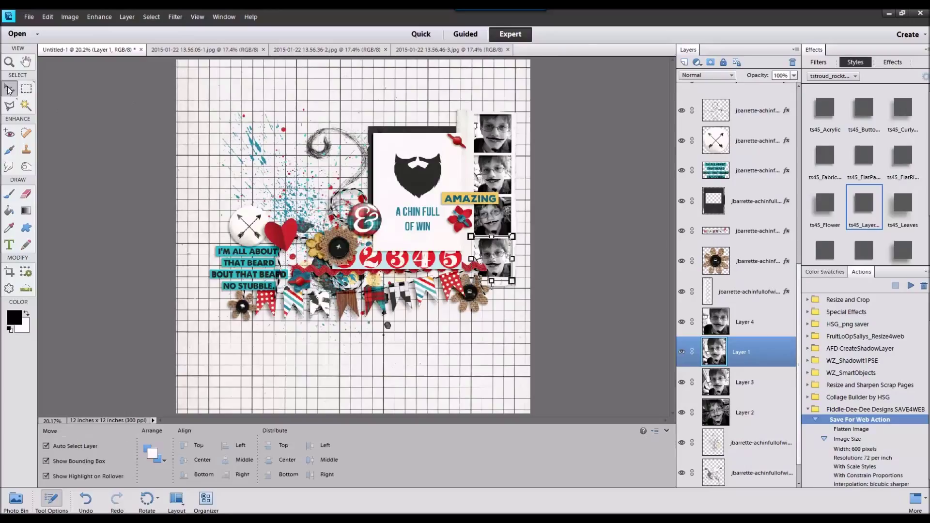
pyautogui.click(462, 129)
pyautogui.moveTo(582, 154); pyautogui.dragTo(514, 134)
pyautogui.click(515, 137)
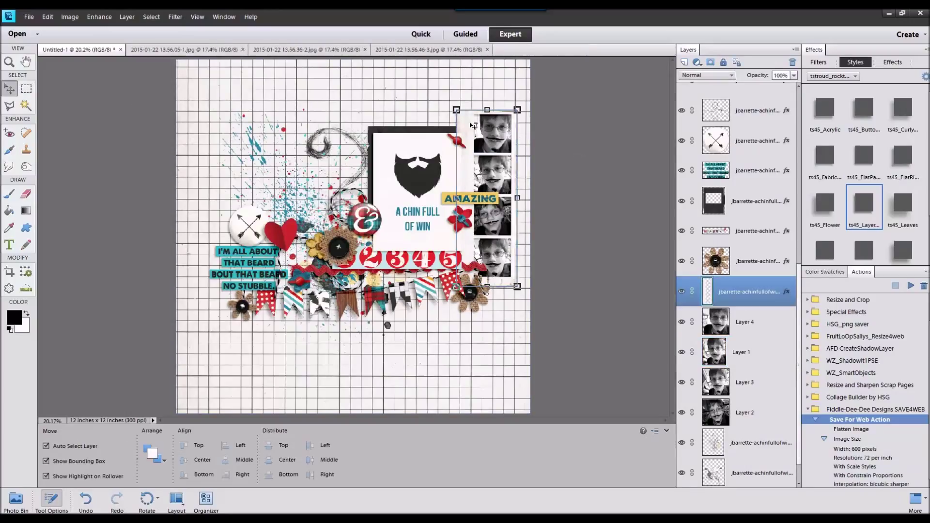
# Compare the open source photos and add 2015-01-22 13.56.36-2.jpg to the layout above the burlap flower layer.
pyautogui.click(21, 500)
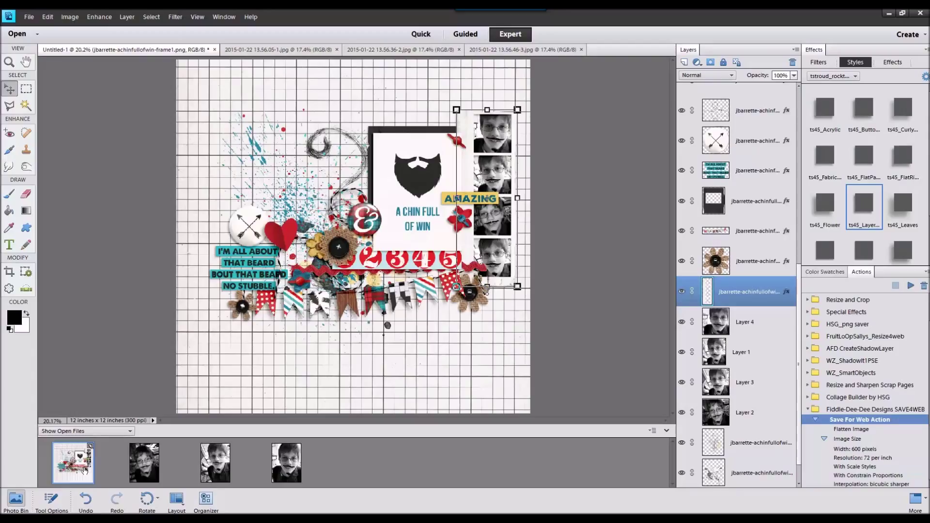
pyautogui.click(216, 465)
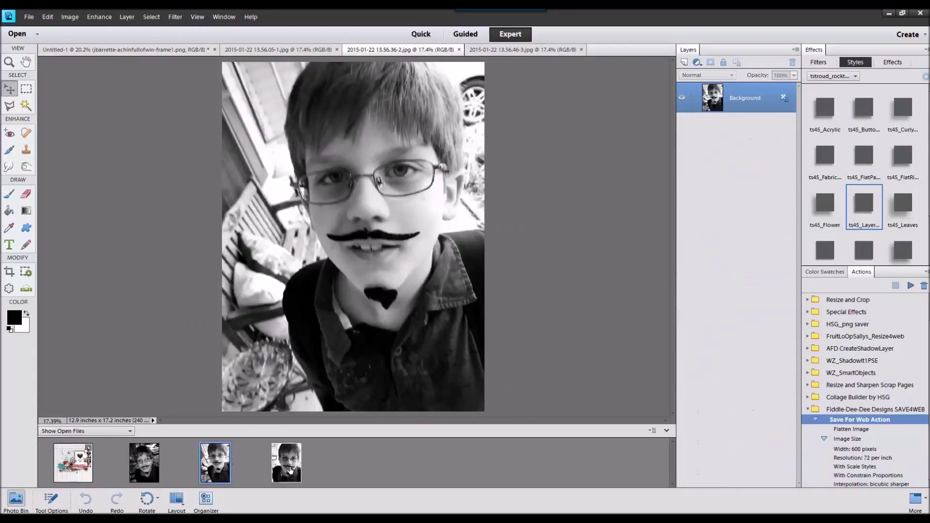
pyautogui.click(290, 470)
pyautogui.click(144, 462)
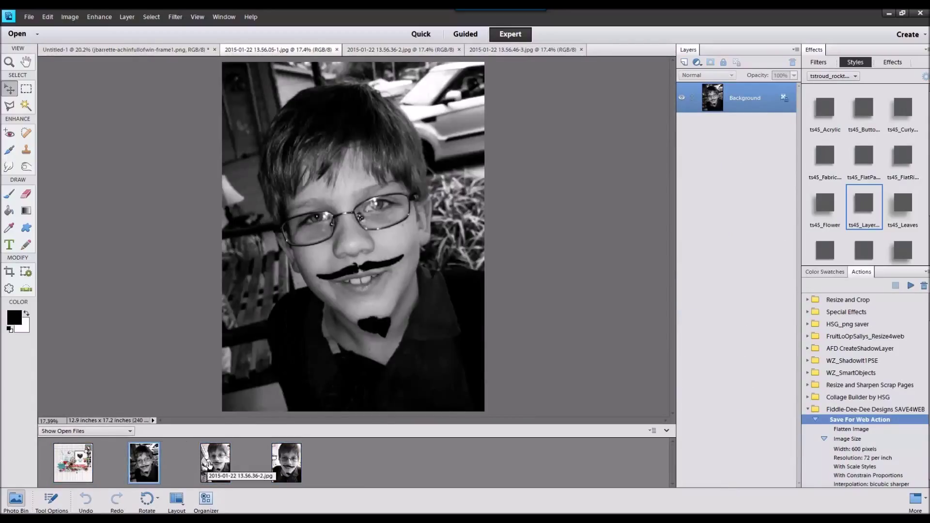
pyautogui.click(209, 466)
pyautogui.click(73, 462)
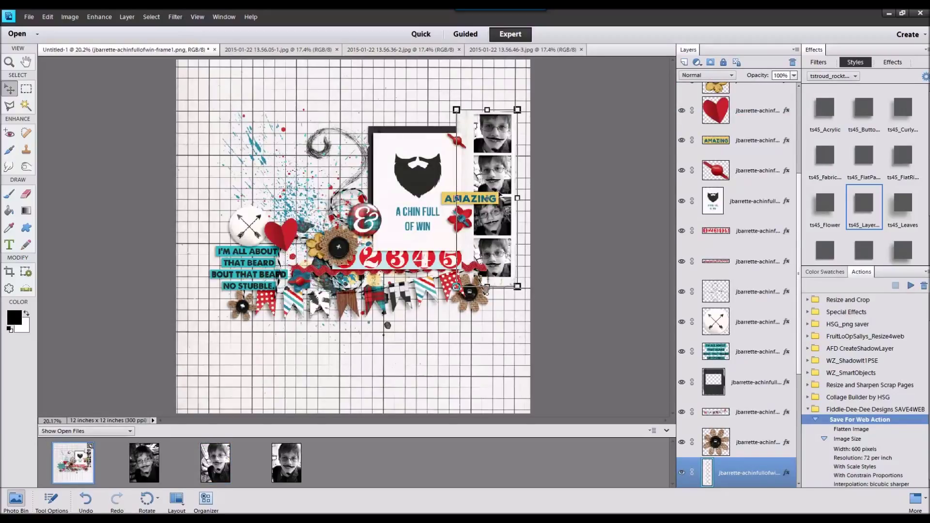
pyautogui.click(338, 247)
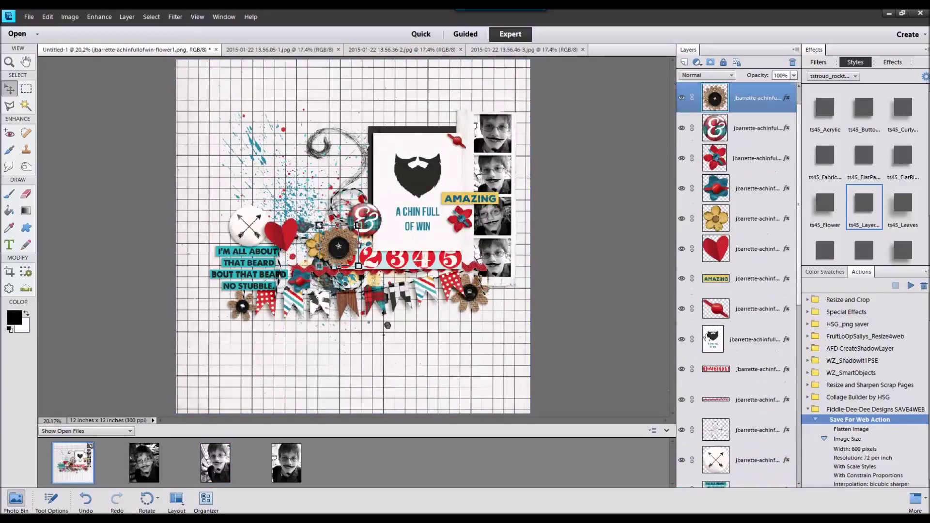
pyautogui.moveTo(216, 463); pyautogui.dragTo(329, 230)
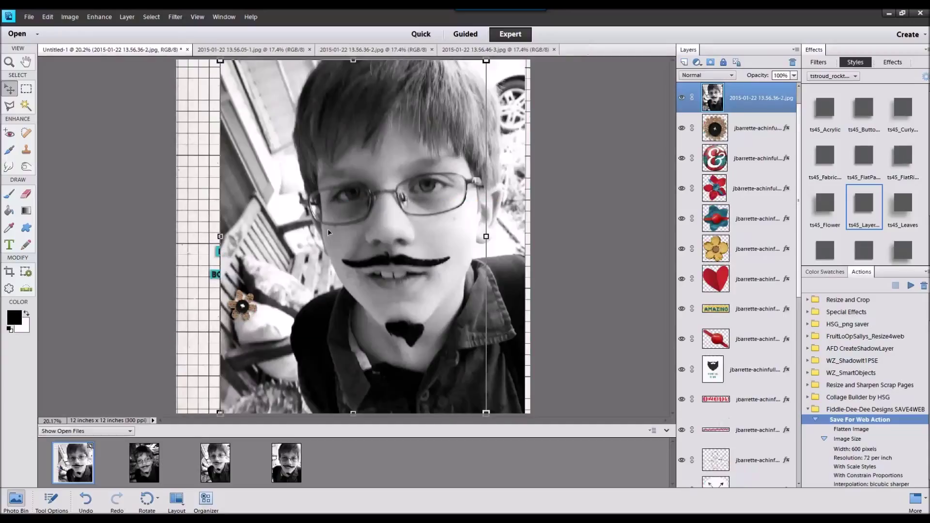
# Apply the White Photo Edge + Shadow style to the new photo and show the tstroud_rocktheshadows_-45 styles.
pyautogui.click(832, 76)
pyautogui.click(837, 281)
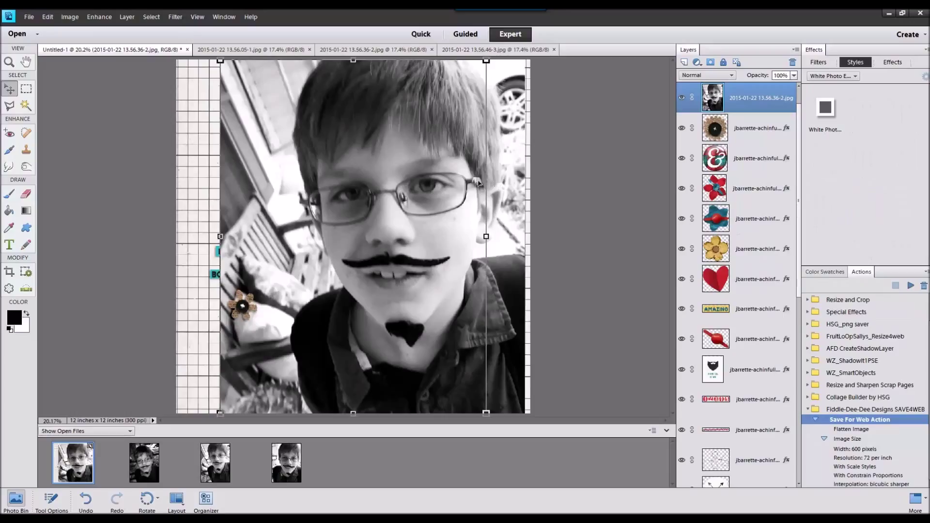
pyautogui.click(833, 127)
pyautogui.click(832, 76)
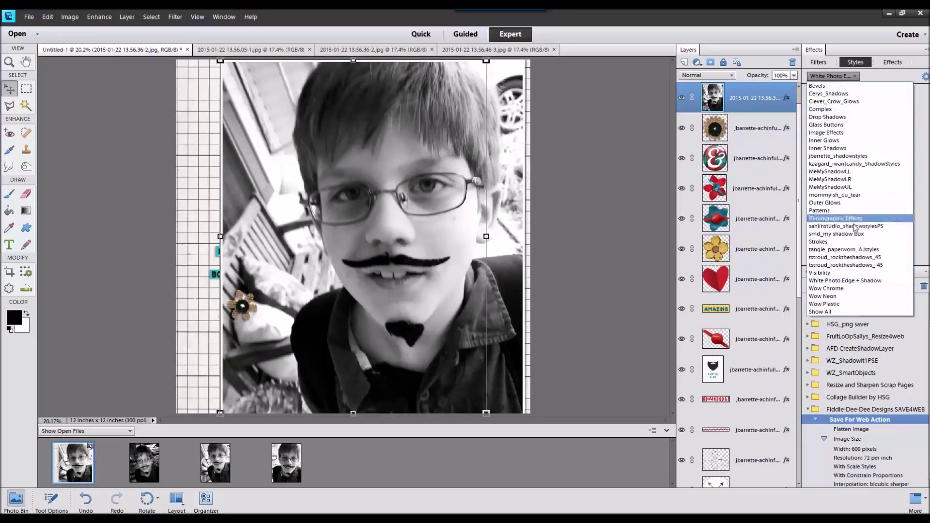
pyautogui.click(861, 266)
# Scale the white-edged photo down to a small portrait and place it beside the beard card, above the burlap flower.
pyautogui.hotkey('ctrl', '-')
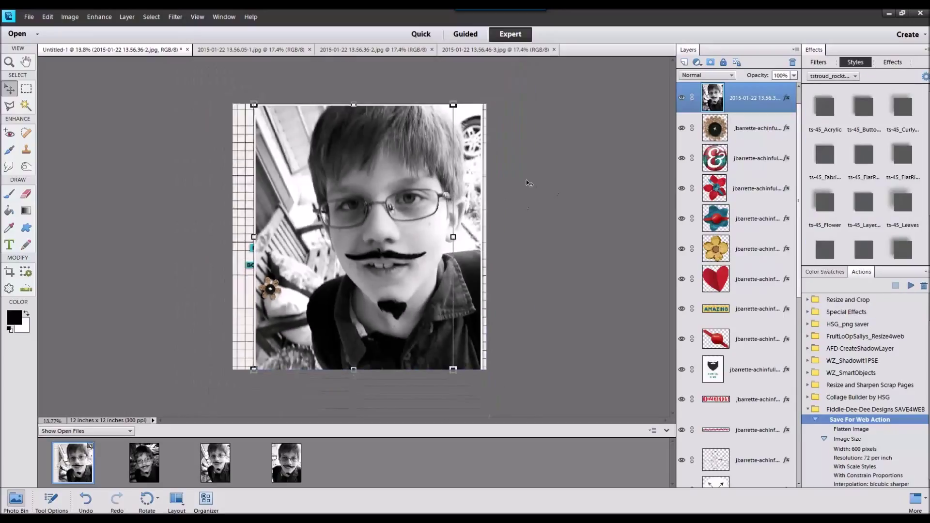
pyautogui.moveTo(263, 118); pyautogui.dragTo(412, 313)
pyautogui.moveTo(433, 344); pyautogui.dragTo(319, 199)
pyautogui.moveTo(348, 166); pyautogui.dragTo(342, 174)
pyautogui.moveTo(321, 211)
pyautogui.mouseDown()
pyautogui.moveTo(331, 201)
pyautogui.moveTo(323, 205)
pyautogui.mouseUp()
pyautogui.press('Return')
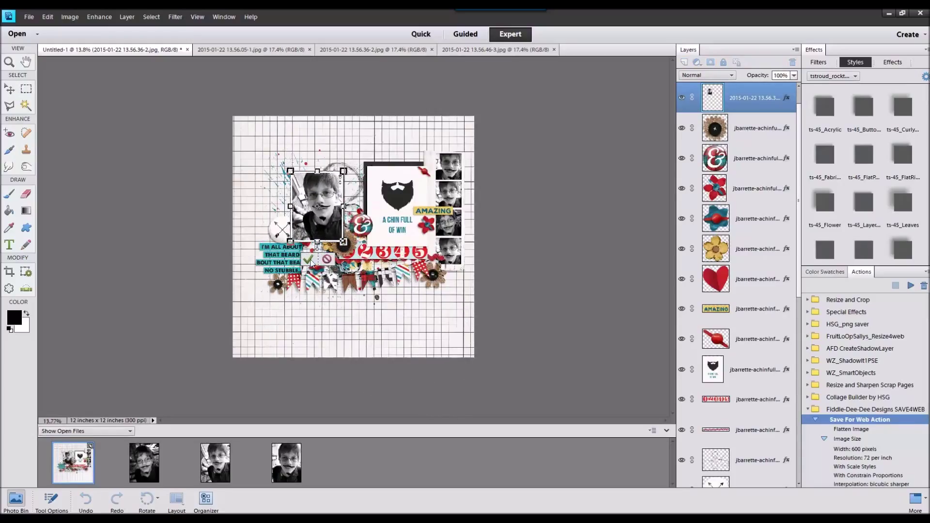
pyautogui.hotkey('ctrl', '0')
pyautogui.click(299, 192)
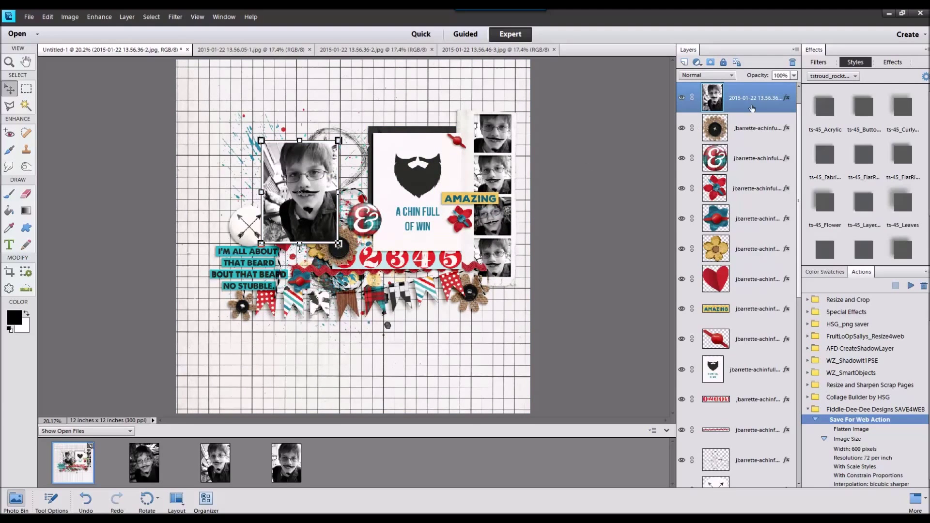
# Move the white-edged photo's layer directly beneath the dark frame layer, then reposition and slightly shrink it behind the heart and arrow badge.
pyautogui.moveTo(807, 519); pyautogui.dragTo(770, 405)
pyautogui.moveTo(302, 180)
pyautogui.mouseDown()
pyautogui.moveTo(239, 162)
pyautogui.moveTo(291, 189)
pyautogui.mouseUp()
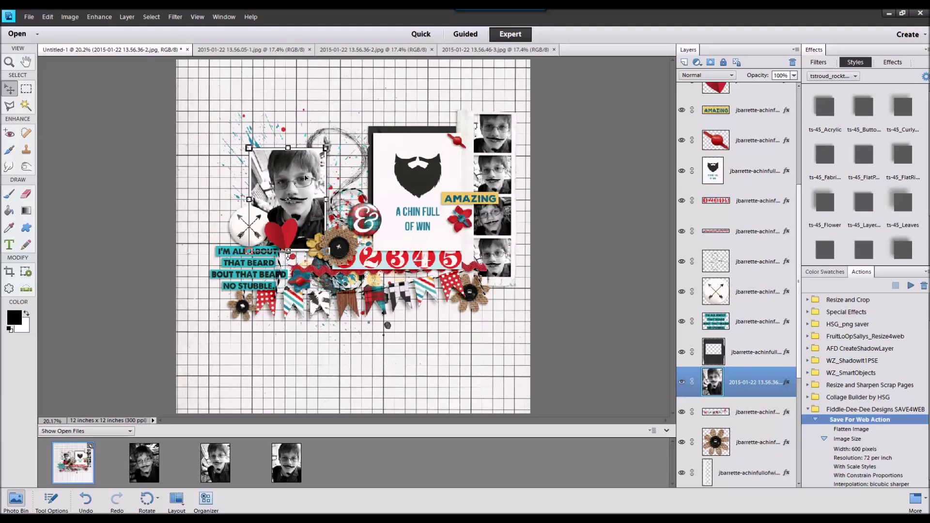
pyautogui.moveTo(327, 149); pyautogui.dragTo(317, 166)
pyautogui.click(289, 261)
# Examine the white-edged photo and the surrounding element cluster up close and at full-page size.
pyautogui.scroll(5, 327, 186)
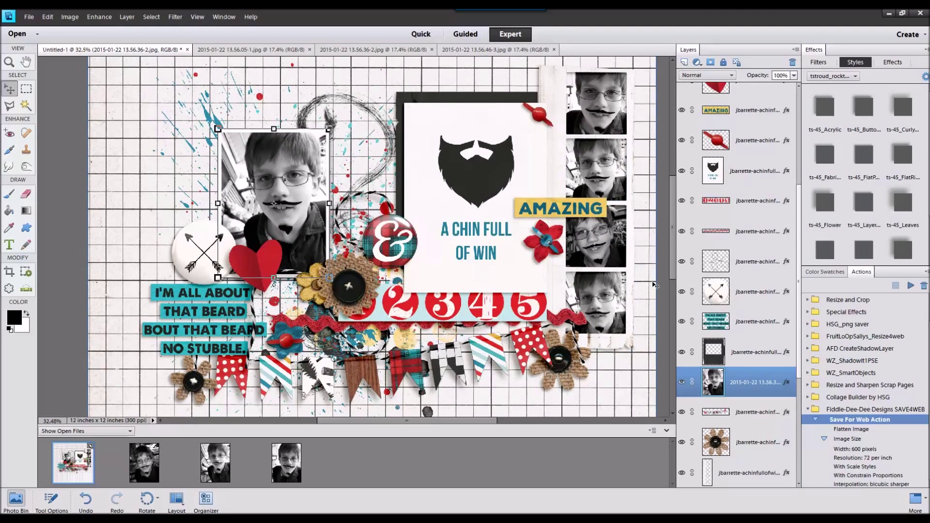
pyautogui.scroll(-5, 651, 284)
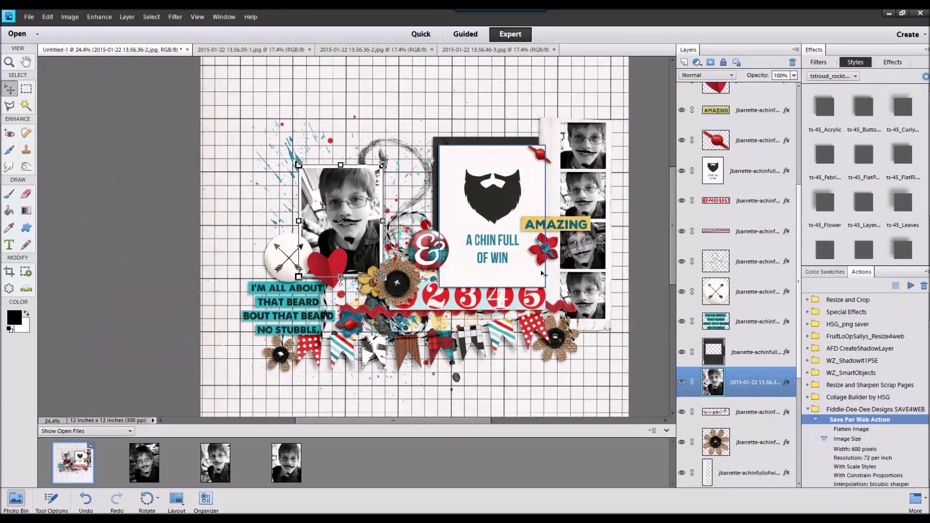
pyautogui.scroll(13, 301, 196)
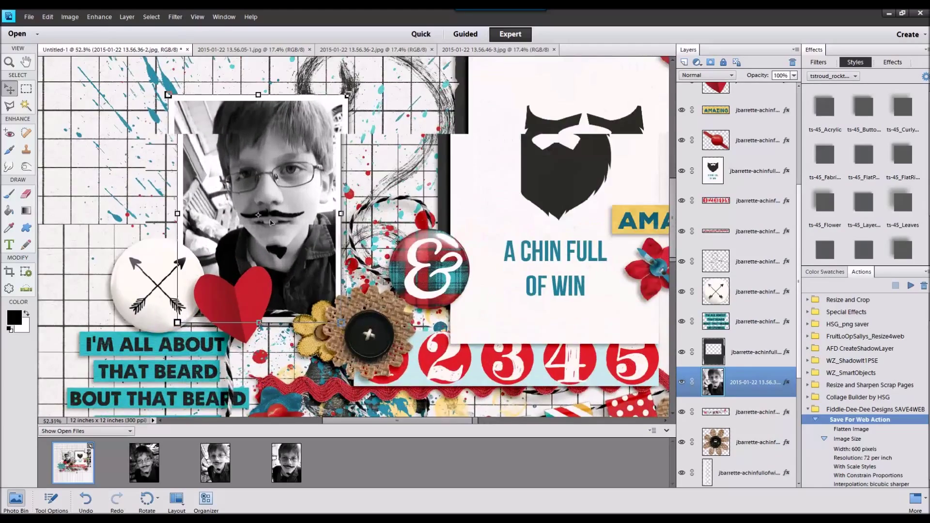
pyautogui.scroll(3, 269, 218)
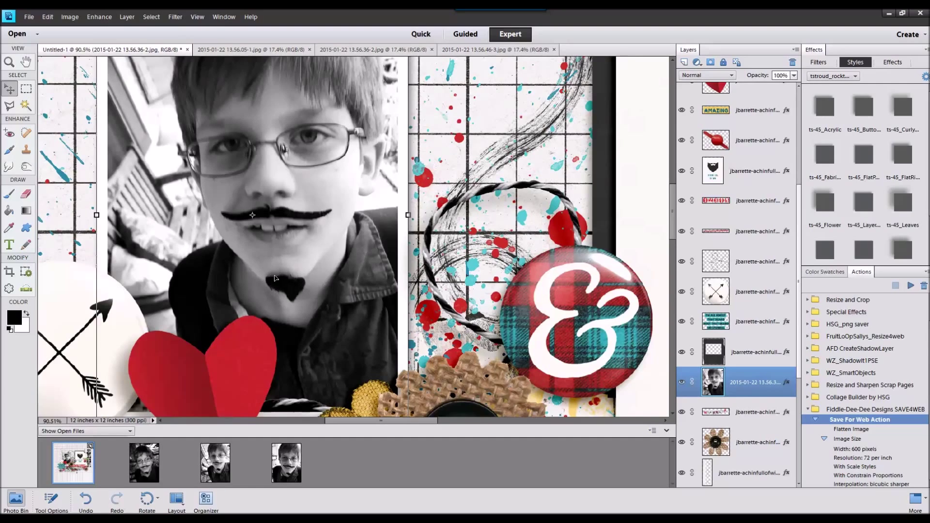
pyautogui.scroll(-14, 274, 276)
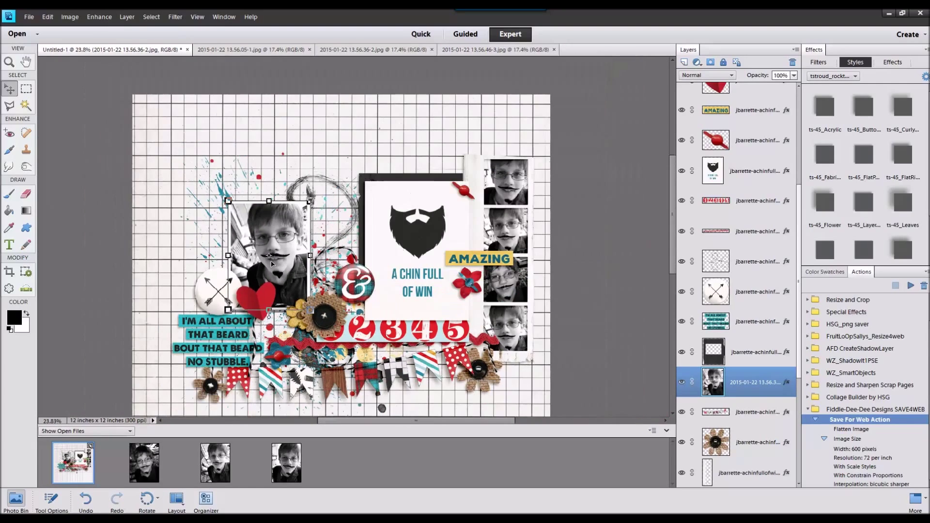
pyautogui.scroll(-1, 275, 348)
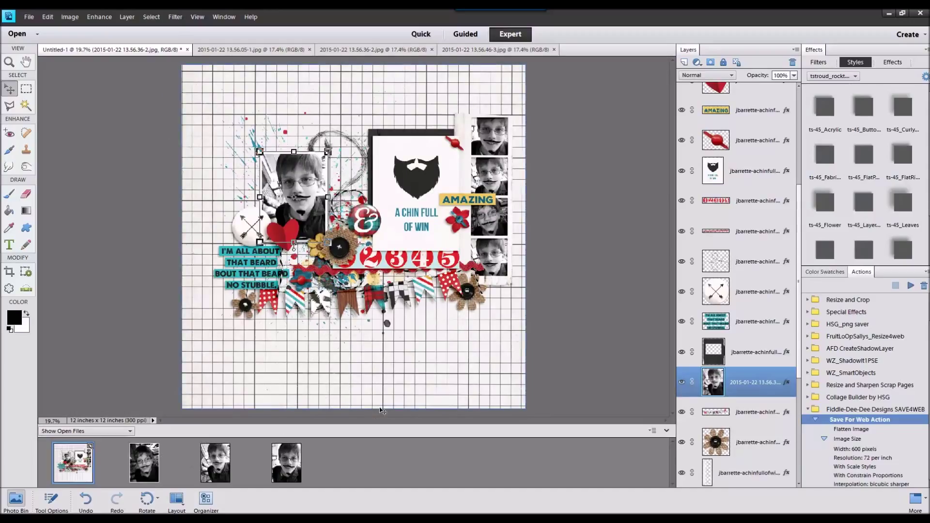
# Close the source photo files, leaving only the layout open.
pyautogui.rightClick(281, 462)
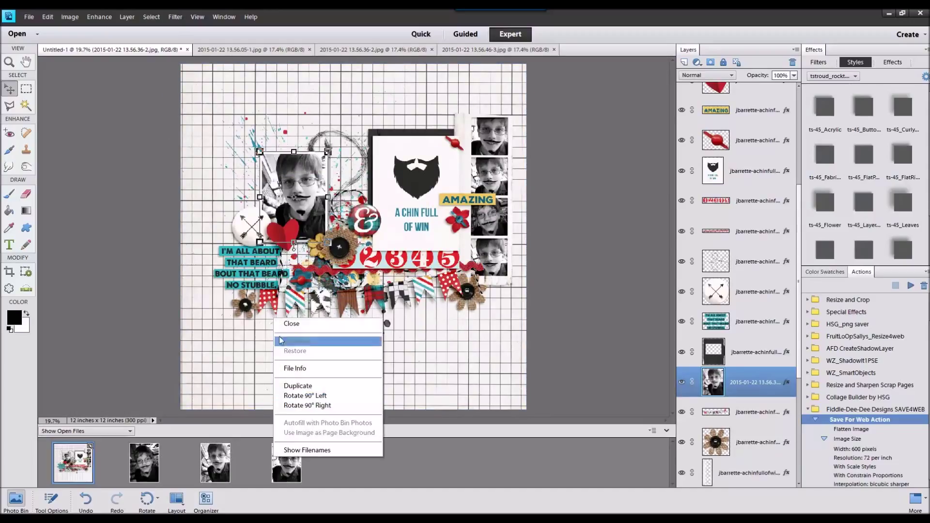
pyautogui.click(284, 325)
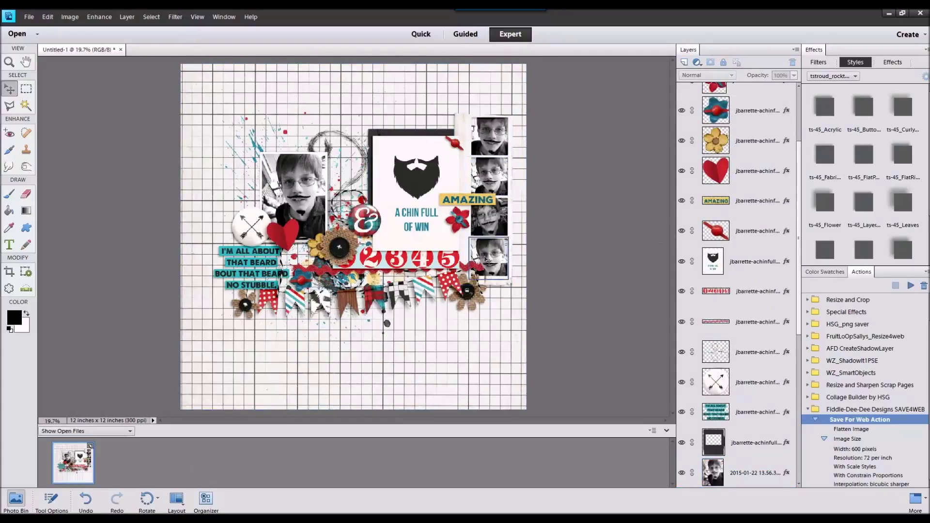
# Replace the window frame's bottom photo with a copy of the top photo and delete the old bottom photo's layer, Layer 1.
pyautogui.click(488, 216)
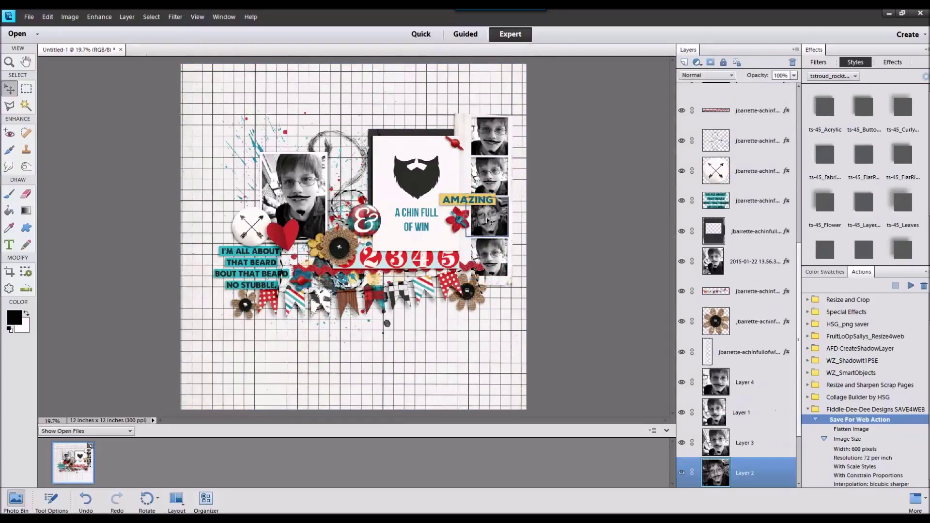
pyautogui.click(492, 140)
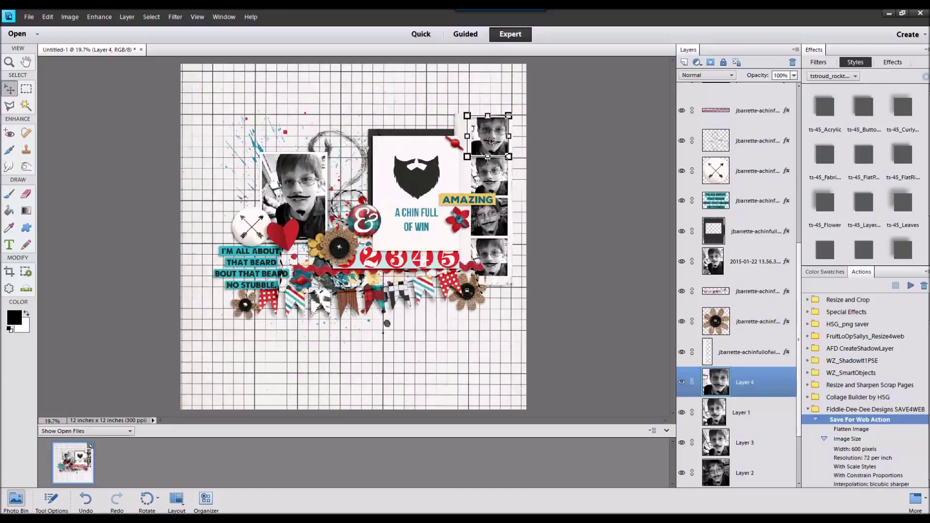
pyautogui.moveTo(492, 141); pyautogui.dragTo(492, 265)
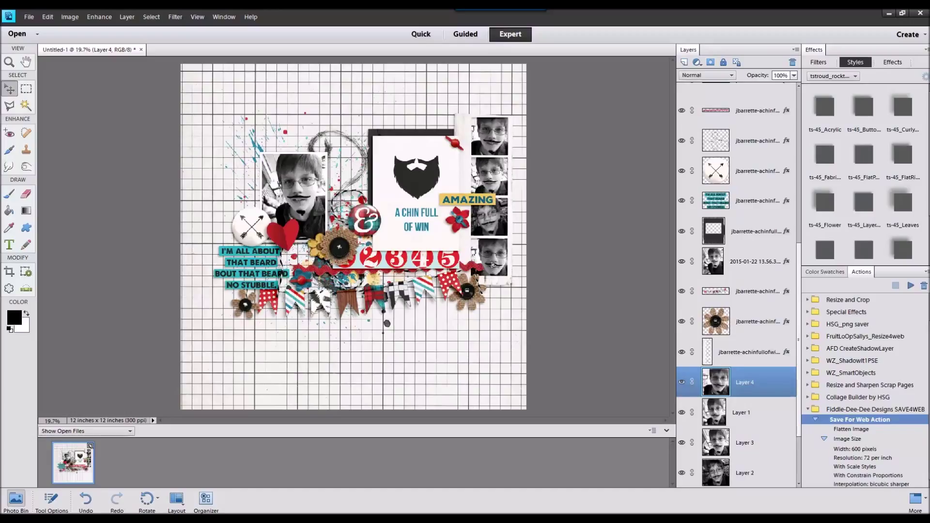
pyautogui.hotkey('ctrl', 'j')
pyautogui.click(748, 385)
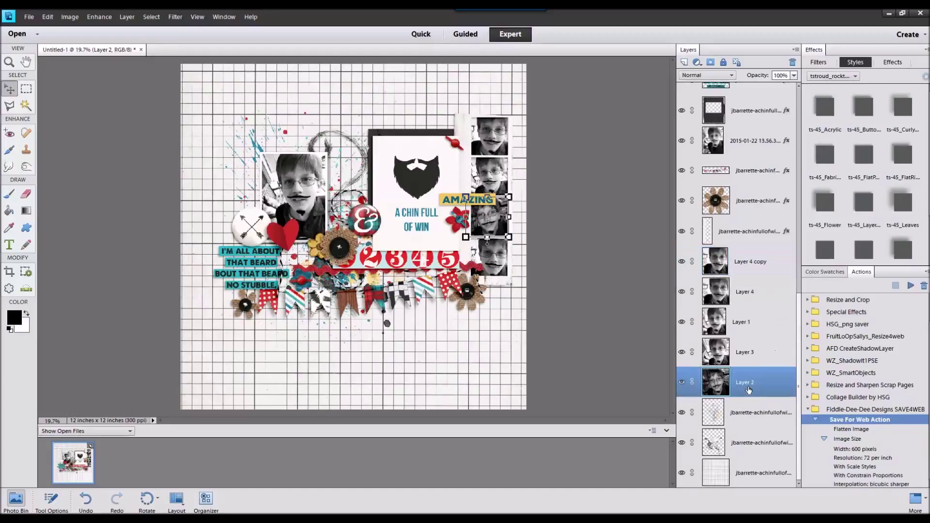
pyautogui.click(744, 344)
pyautogui.click(742, 321)
pyautogui.rightClick(745, 319)
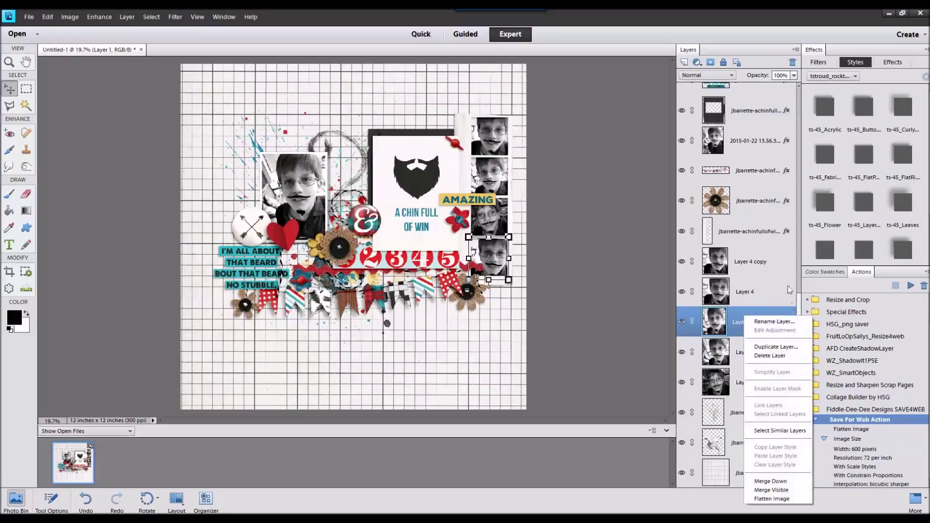
pyautogui.click(773, 357)
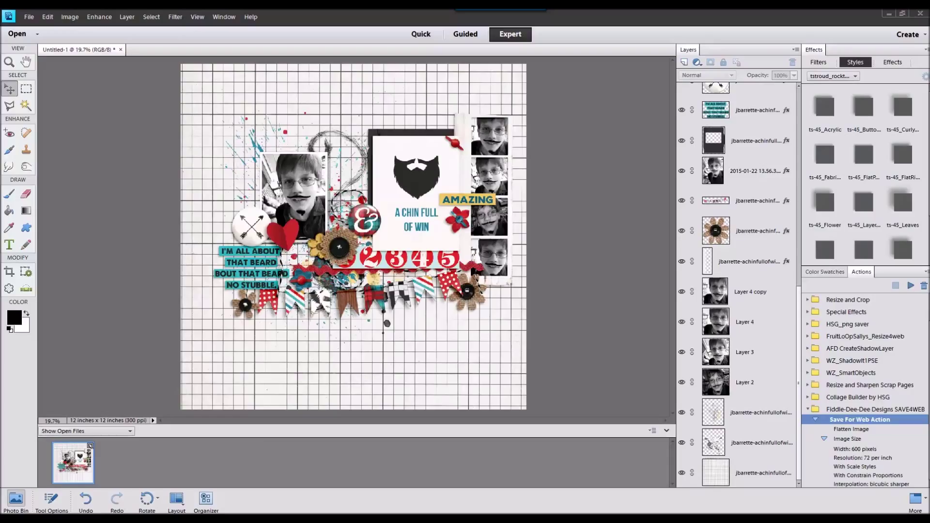
# Open the red numbers paper jbarrette-achinfullofwin-pp8b.jpg and add it to the layout beneath the white grid paper.
pyautogui.moveTo(637, 409); pyautogui.dragTo(585, 453)
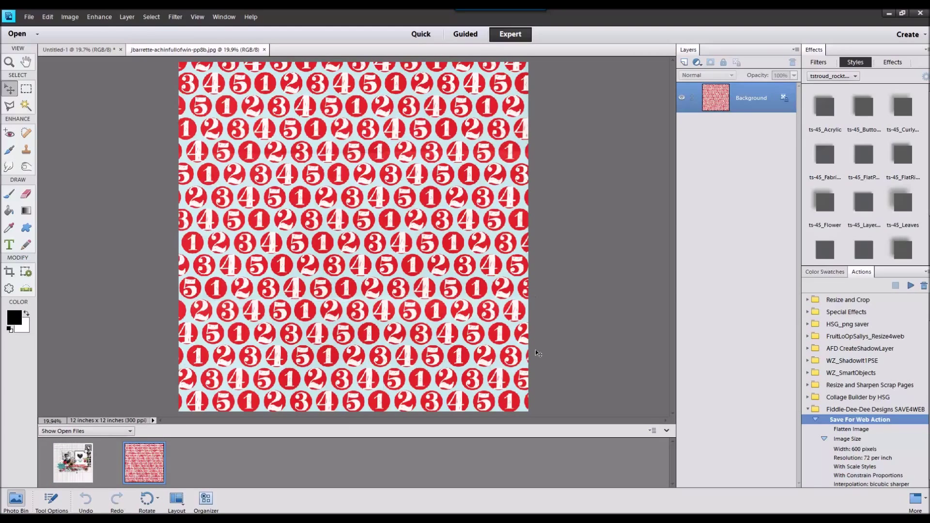
pyautogui.click(92, 462)
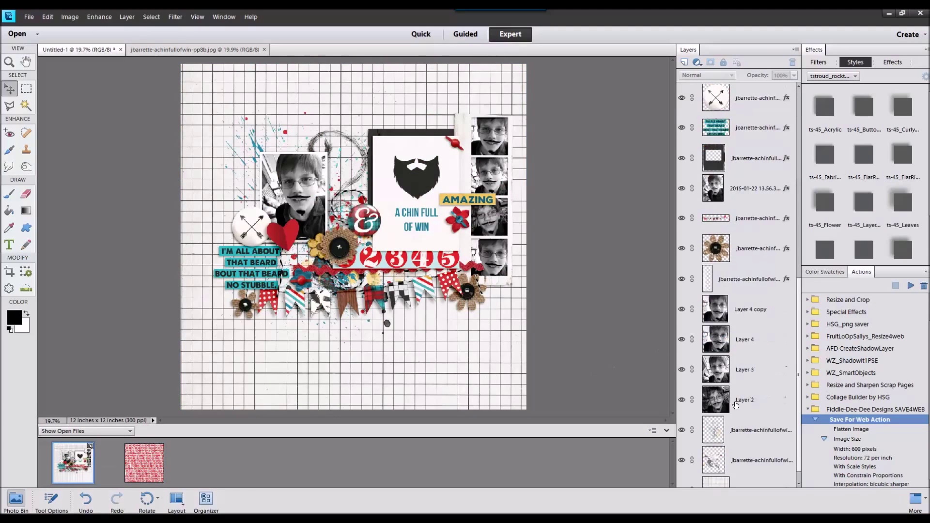
pyautogui.moveTo(151, 448); pyautogui.dragTo(366, 204)
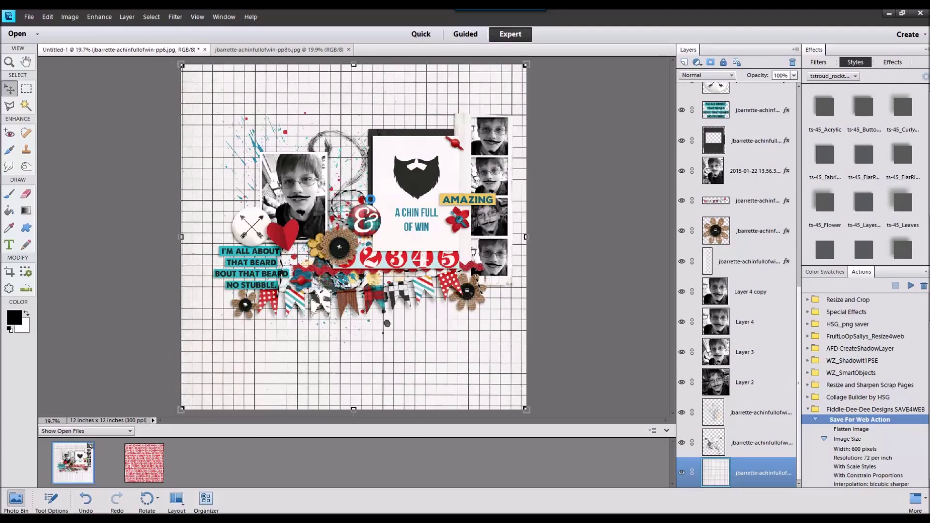
pyautogui.scroll(-1, 736, 442)
pyautogui.moveTo(747, 481); pyautogui.dragTo(745, 426)
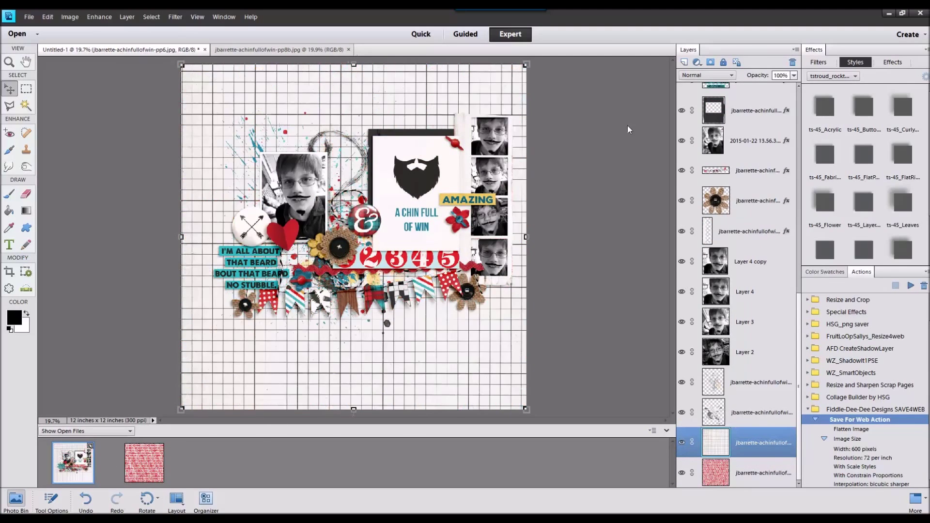
# Scale the white grid paper proportionally to 95% around its center, leaving a border of the red numbers paper.
pyautogui.moveTo(527, 64); pyautogui.dragTo(525, 66)
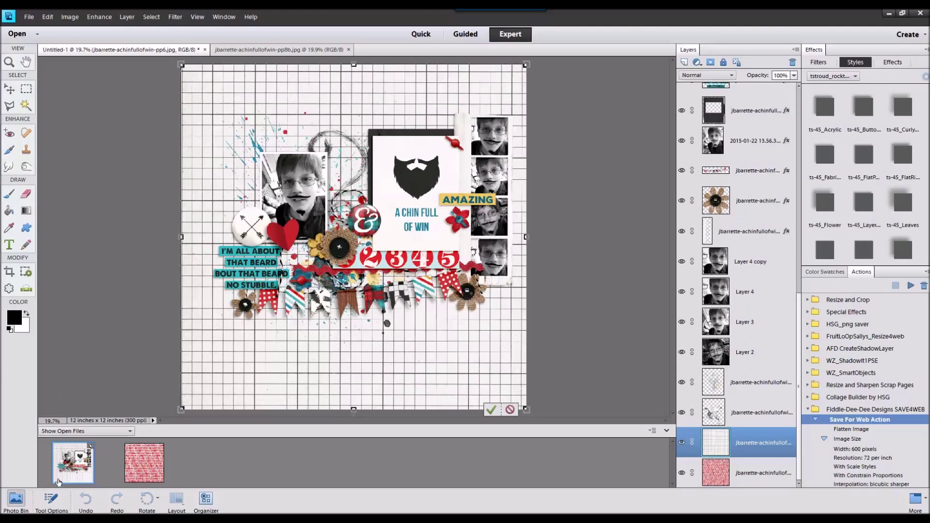
pyautogui.click(52, 499)
pyautogui.doubleClick(197, 445)
pyautogui.write('95')
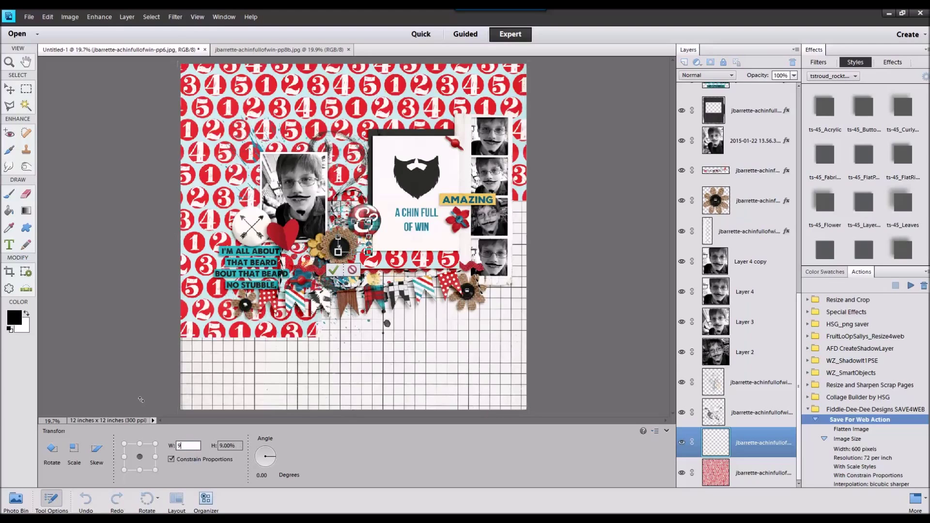
pyautogui.click(482, 408)
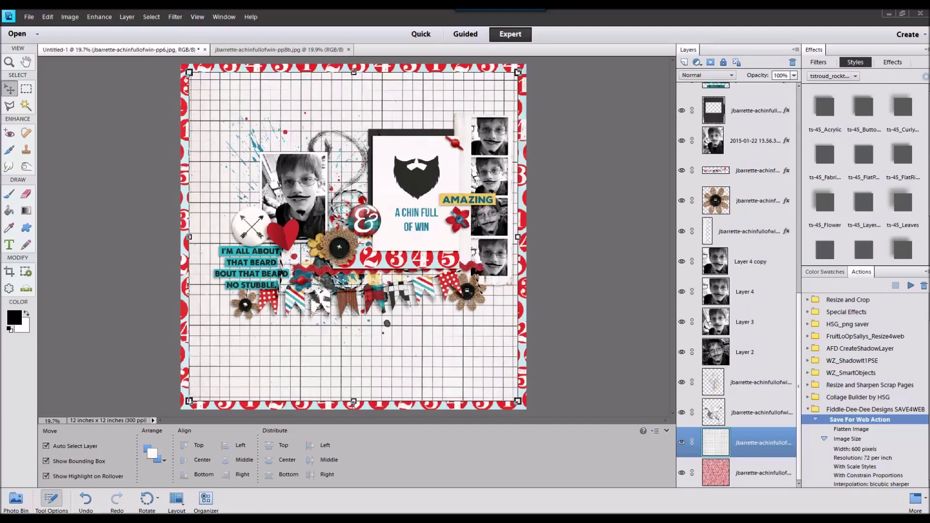
# Open the black-and-white paper jbarrette-achinfullofwin-pp9.jpg and apply the ts-45_FlatP... shadow style to the layout's white grid paper.
pyautogui.click(17, 502)
pyautogui.click(16, 499)
pyautogui.click(73, 462)
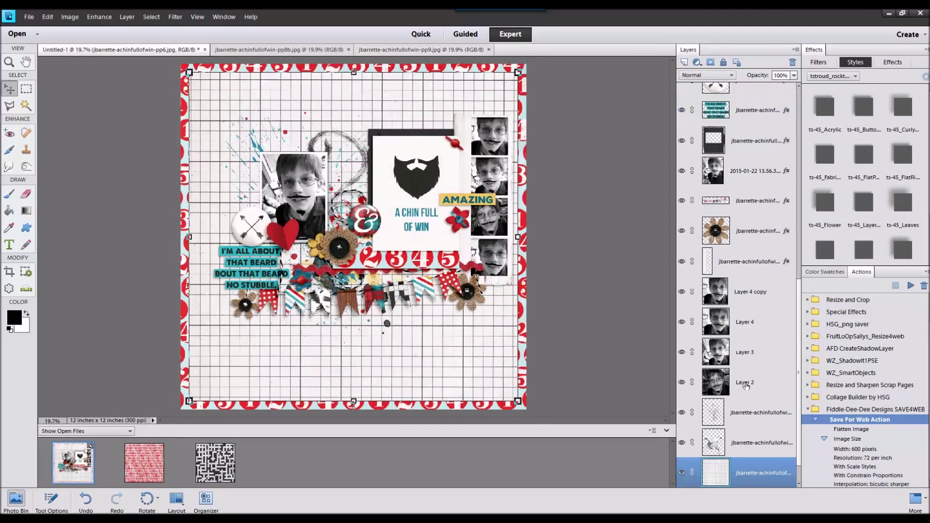
pyautogui.click(763, 436)
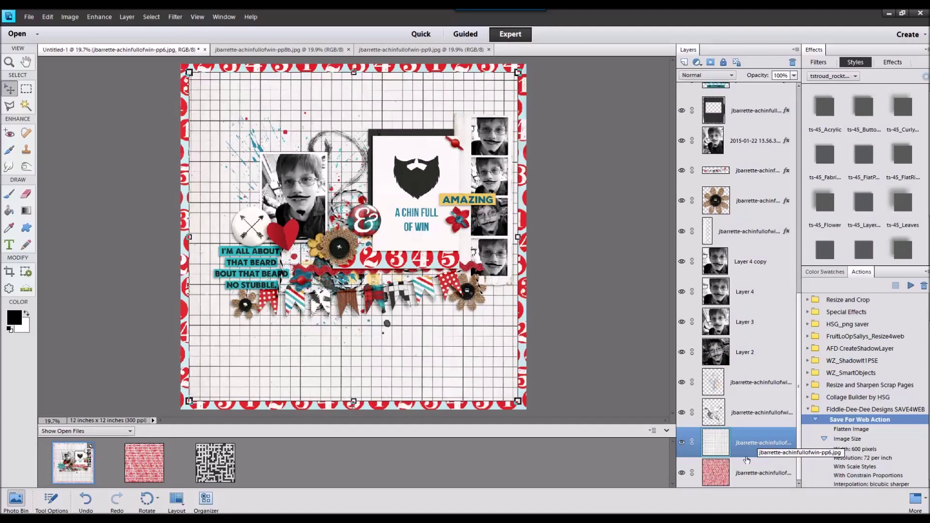
pyautogui.click(864, 154)
# Add the black-and-white pp9 paper between the grid and red numbers papers, scaled to 98% with the ts-45_FlatP... shadow style.
pyautogui.click(763, 472)
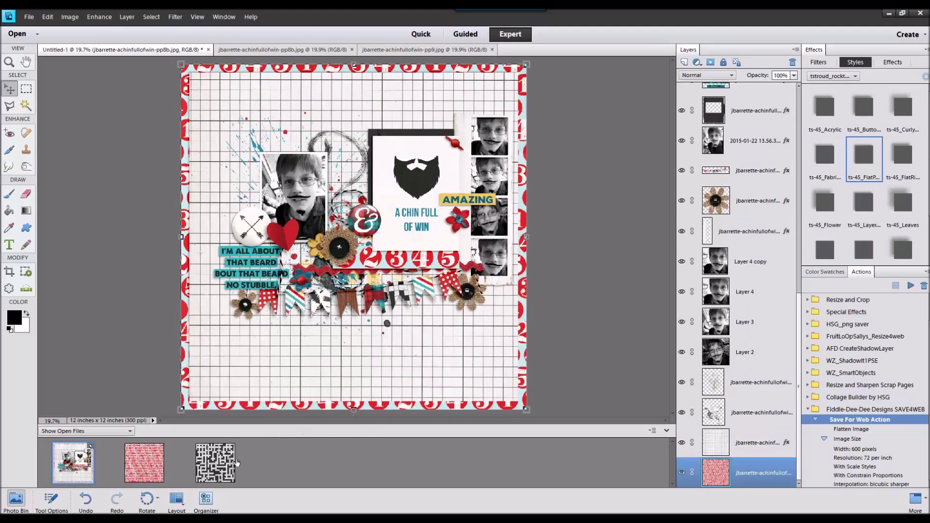
pyautogui.moveTo(313, 167); pyautogui.dragTo(312, 167)
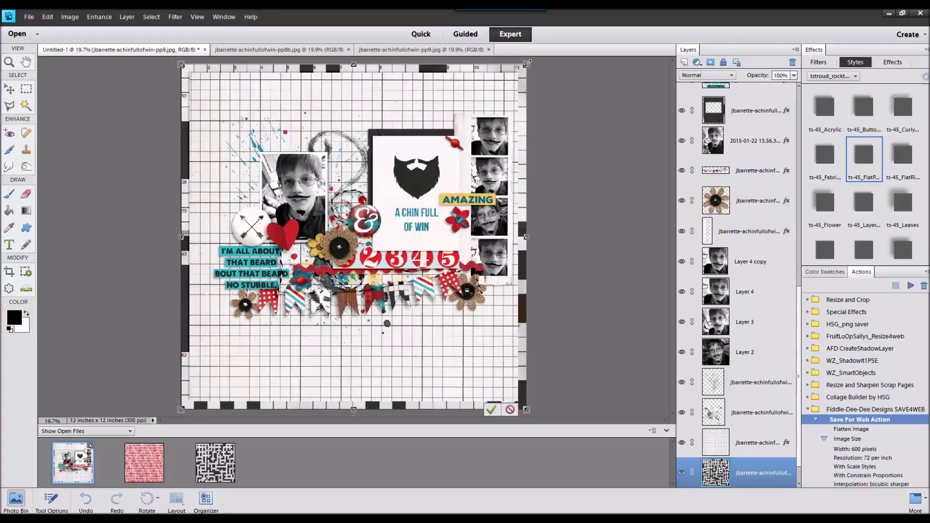
pyautogui.click(50, 500)
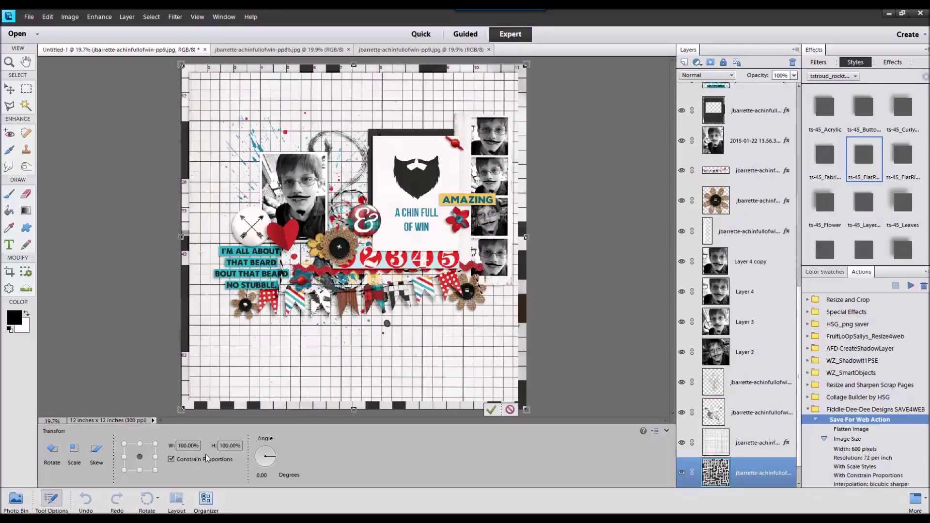
pyautogui.click(188, 446)
pyautogui.write('98')
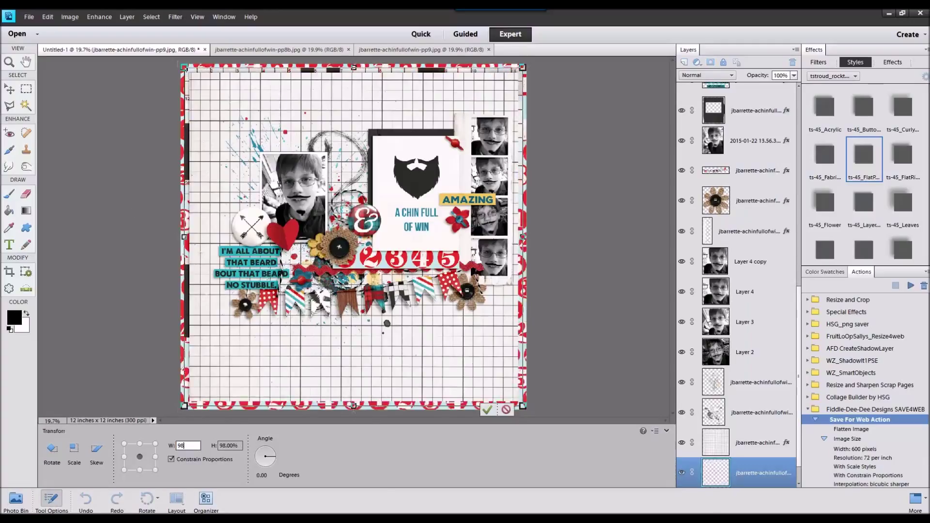
pyautogui.click(487, 409)
pyautogui.click(16, 500)
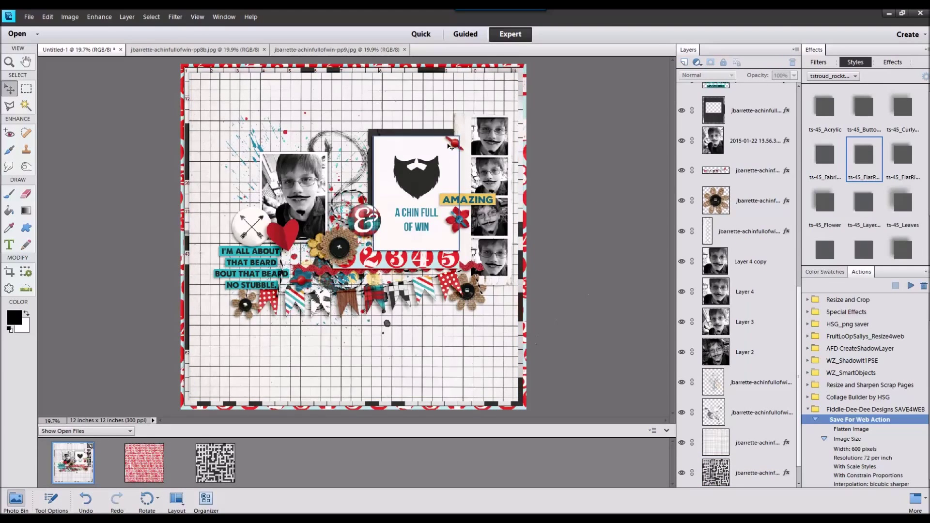
# Nudge the red brad at the beard card's upper-right corner slightly up and to the left.
pyautogui.click(456, 141)
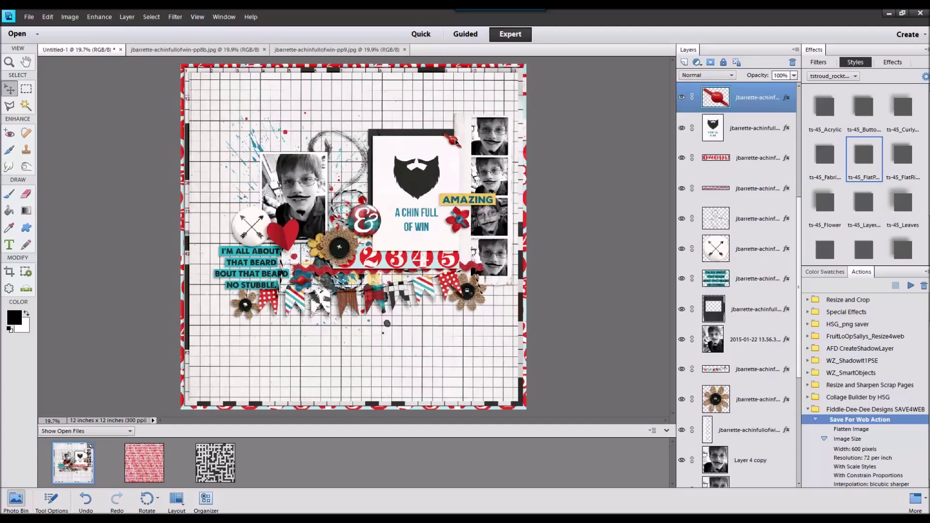
pyautogui.click(569, 144)
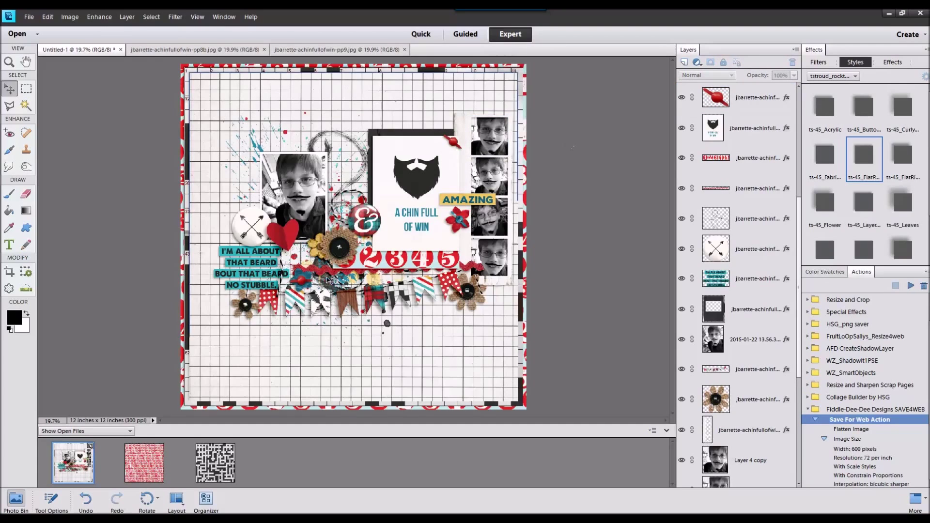
# Close the pp9 and pp8b source paper files and select the teal "I'm all about that beard" word strip in the layout.
pyautogui.rightClick(206, 451)
pyautogui.click(222, 318)
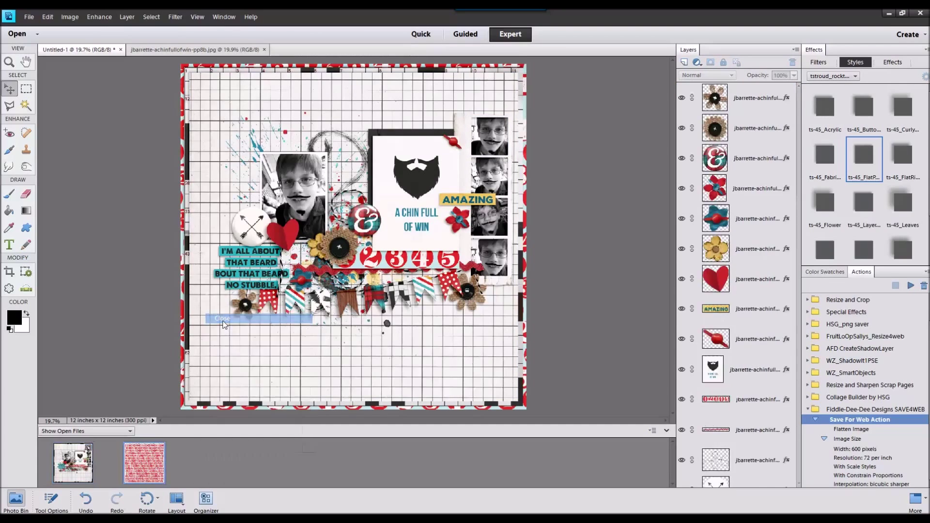
pyautogui.click(277, 255)
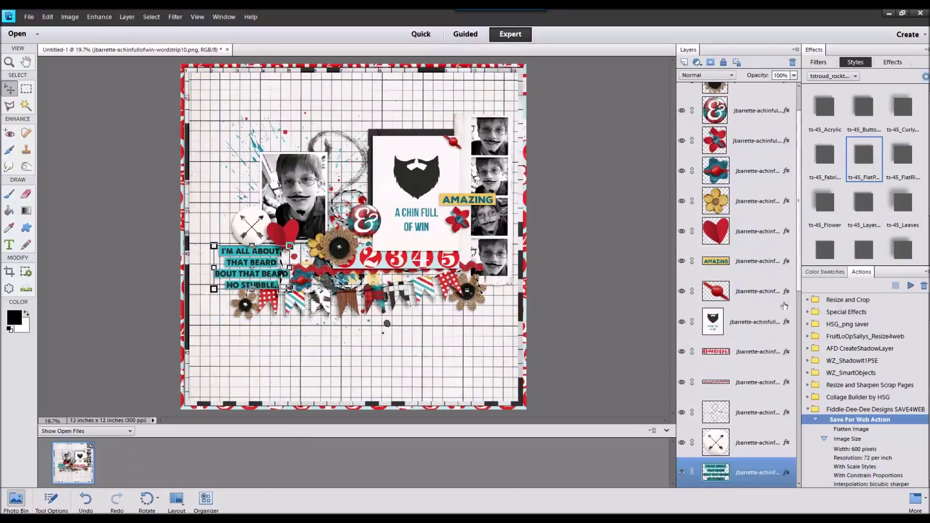